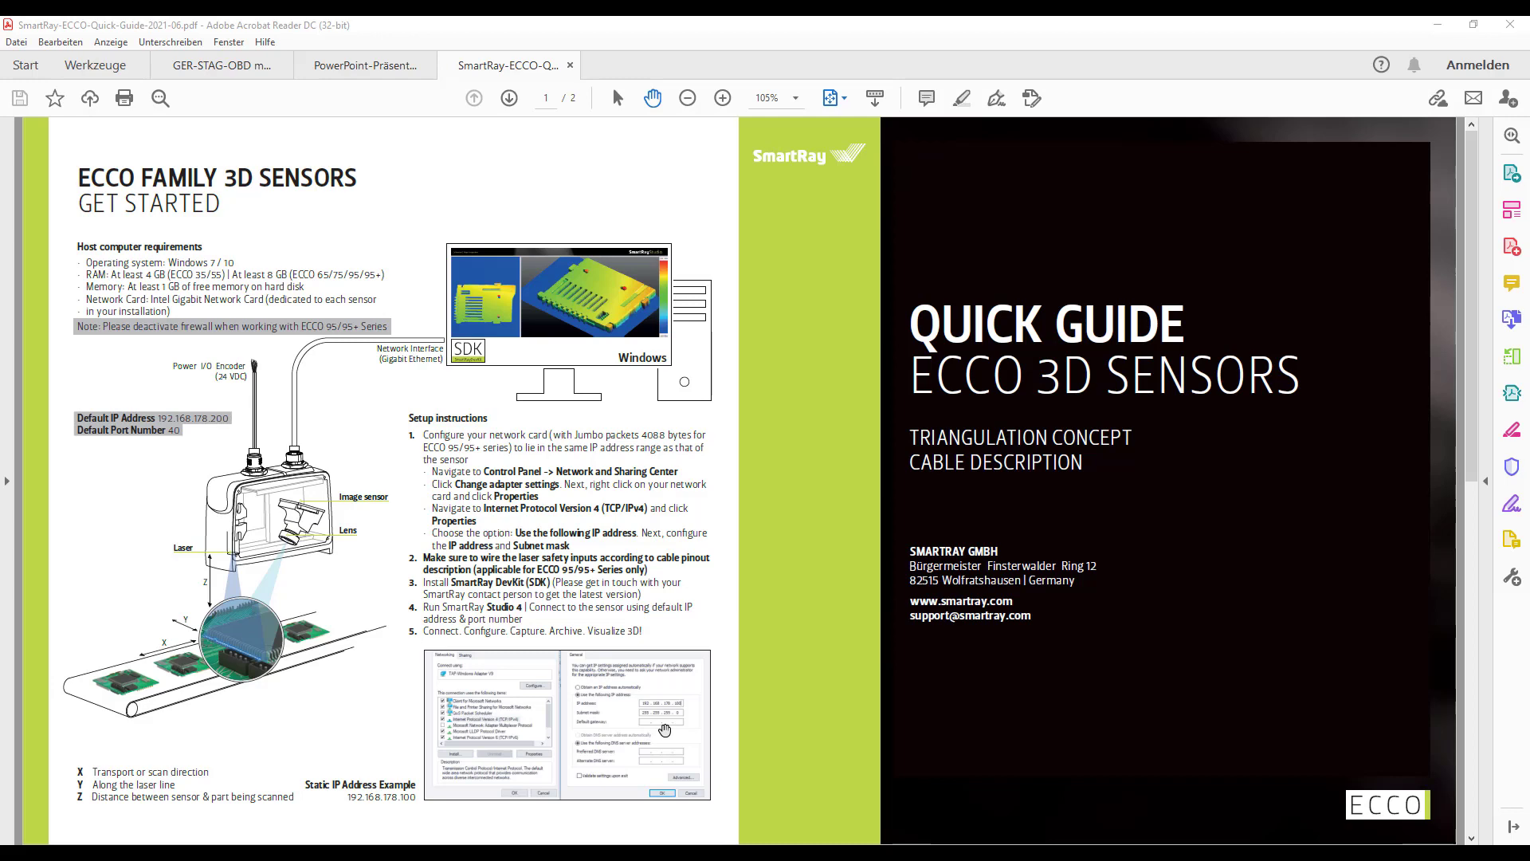
scroll(913, 614, down, 1)
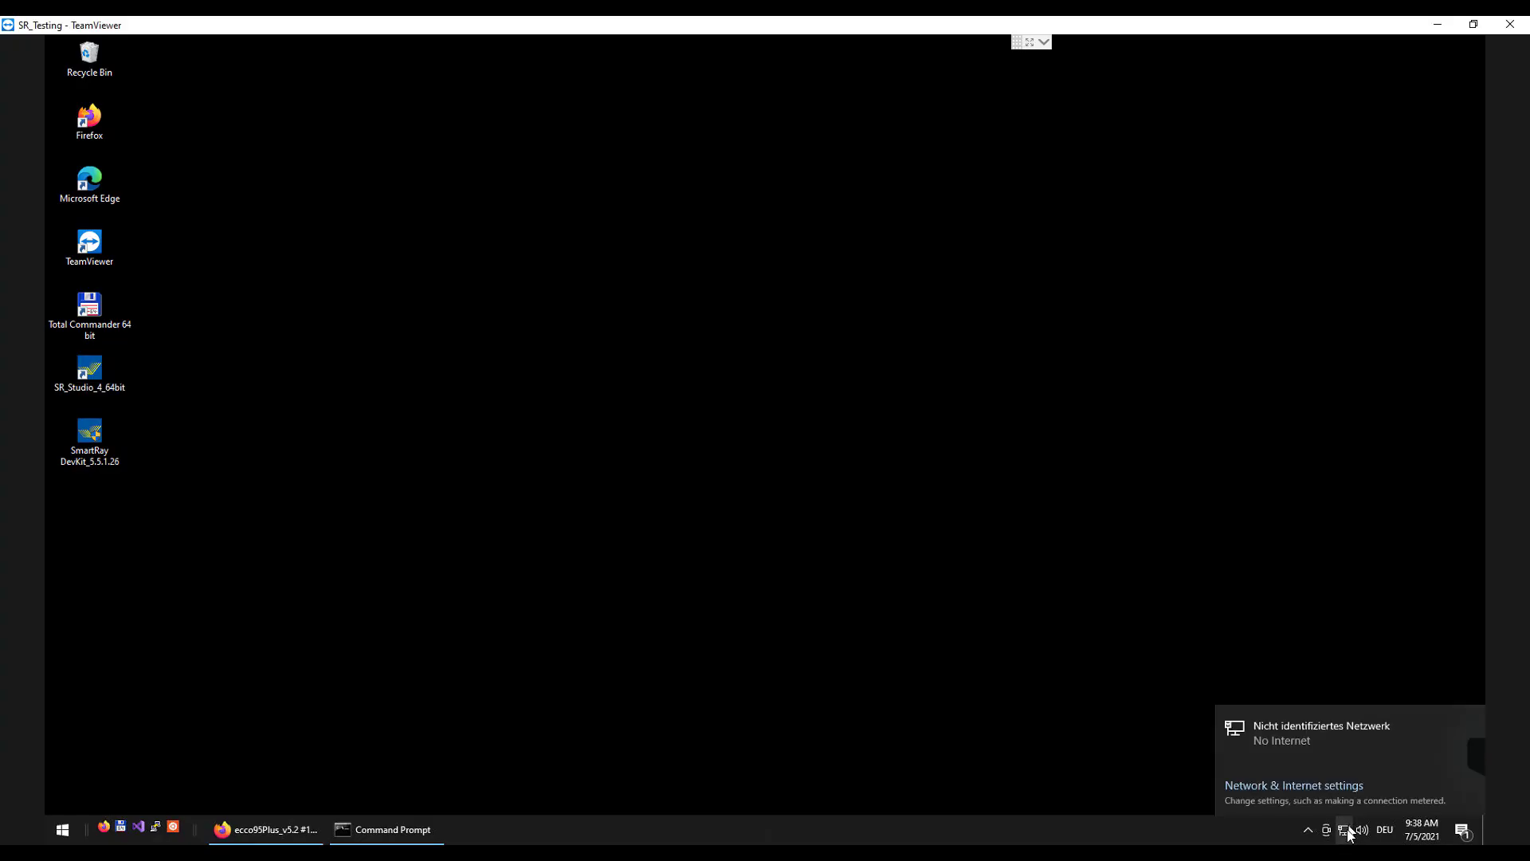
- Open the network adapter connections list from Network & Internet settings' Ethernet page
right_click(1347, 835)
click(1342, 810)
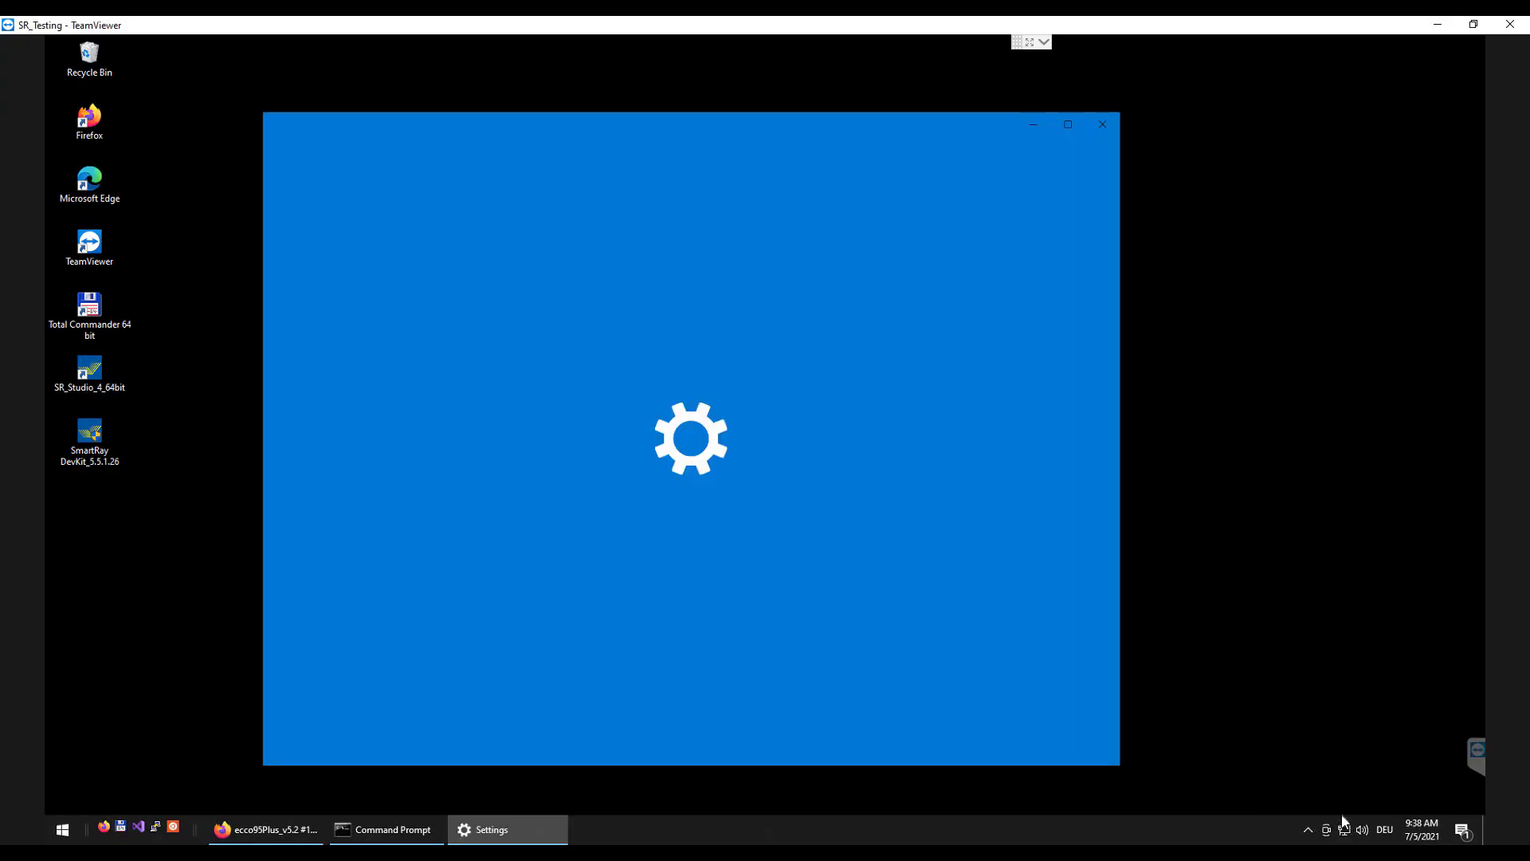
click(335, 320)
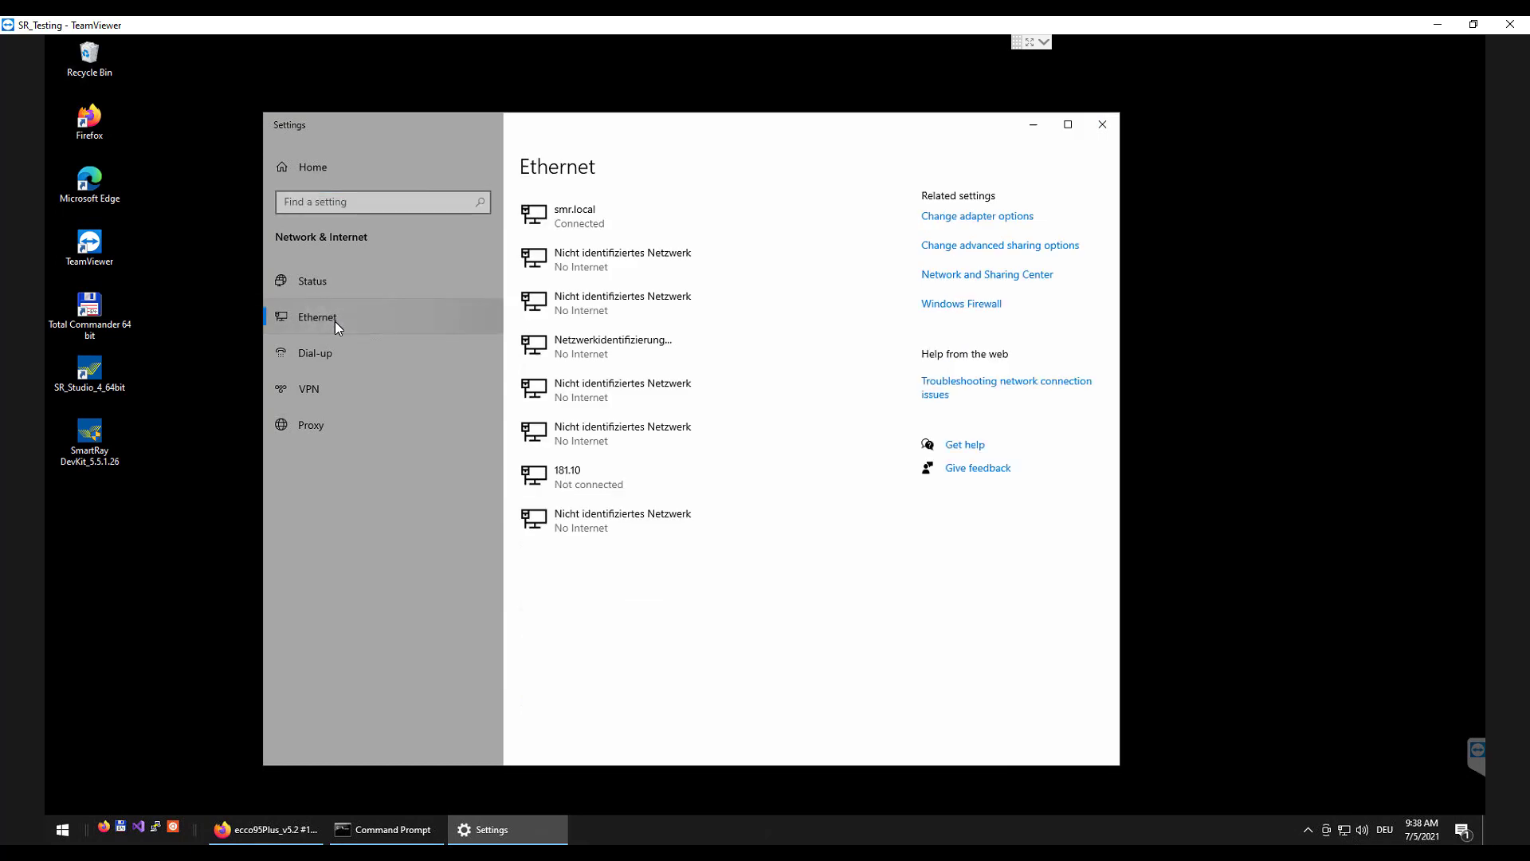
click(965, 219)
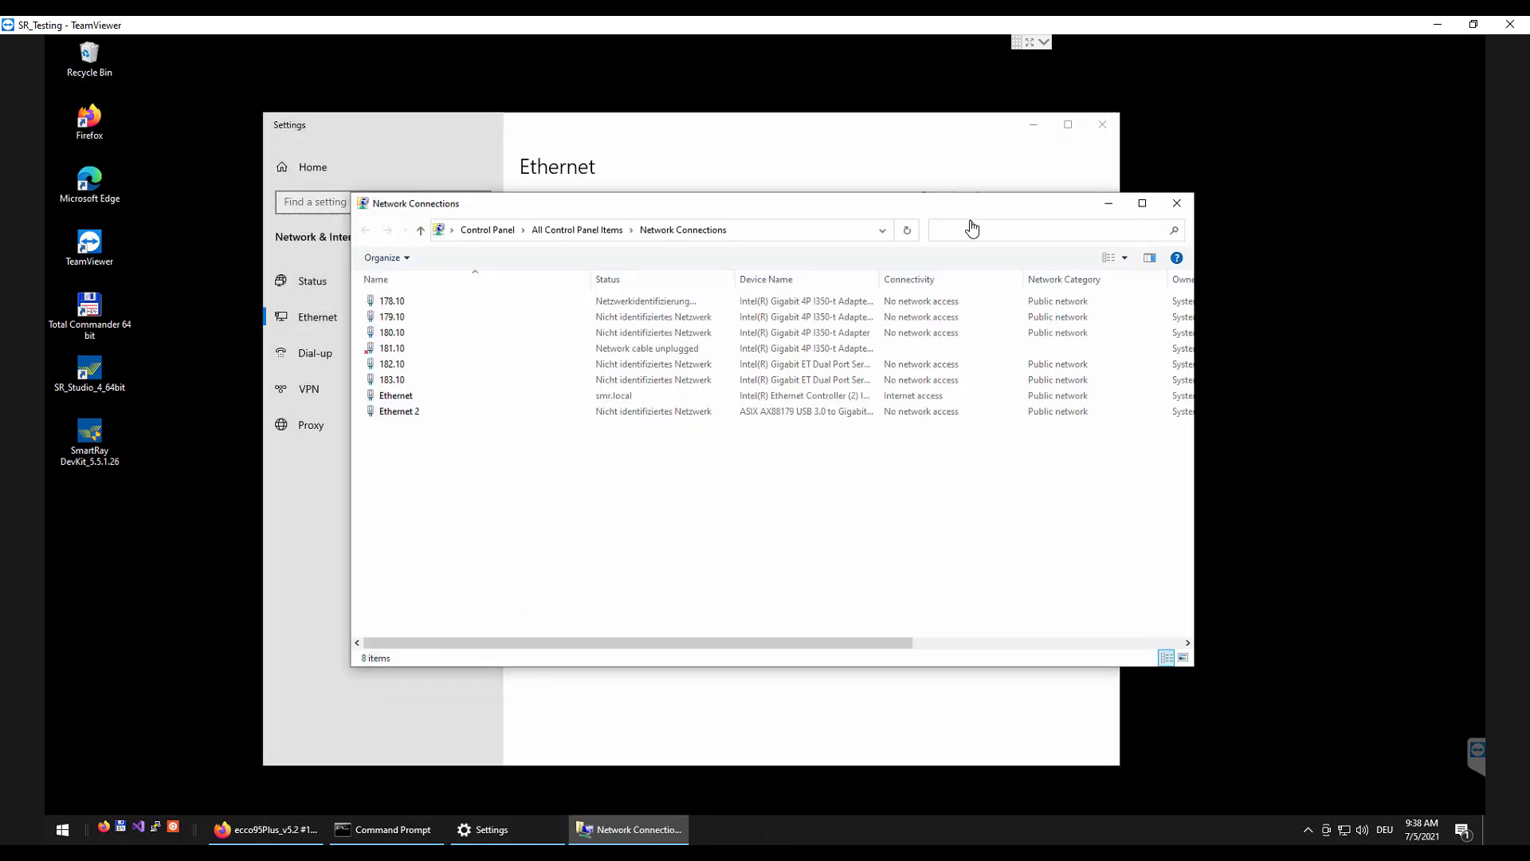
- Give adapter 178.10 static IPv4 192.168.178.10 with the auto-filled 255.255.255.0 subnet mask
right_click(391, 303)
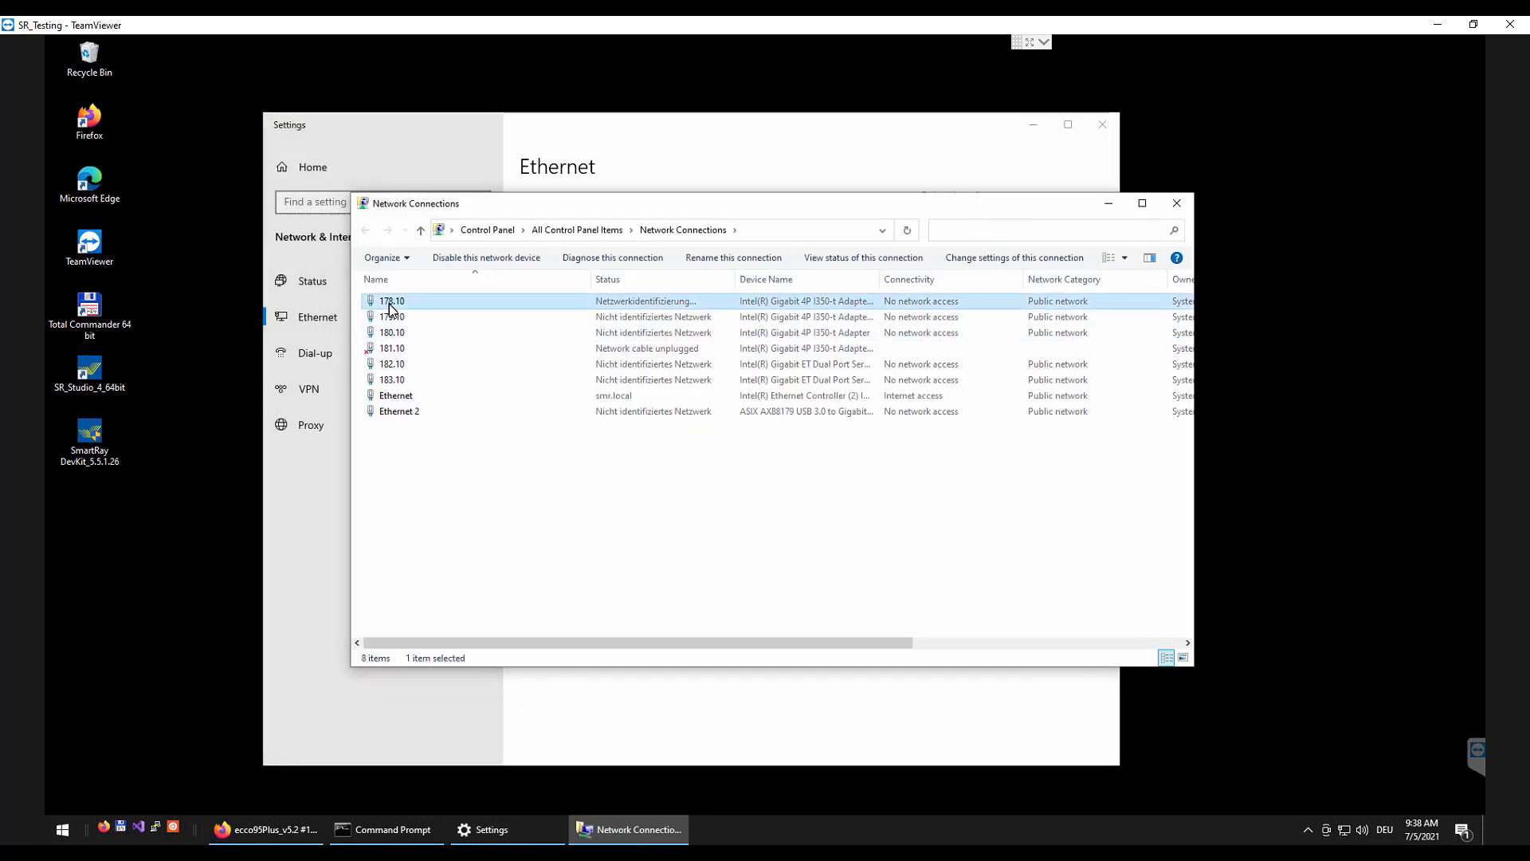
click(431, 446)
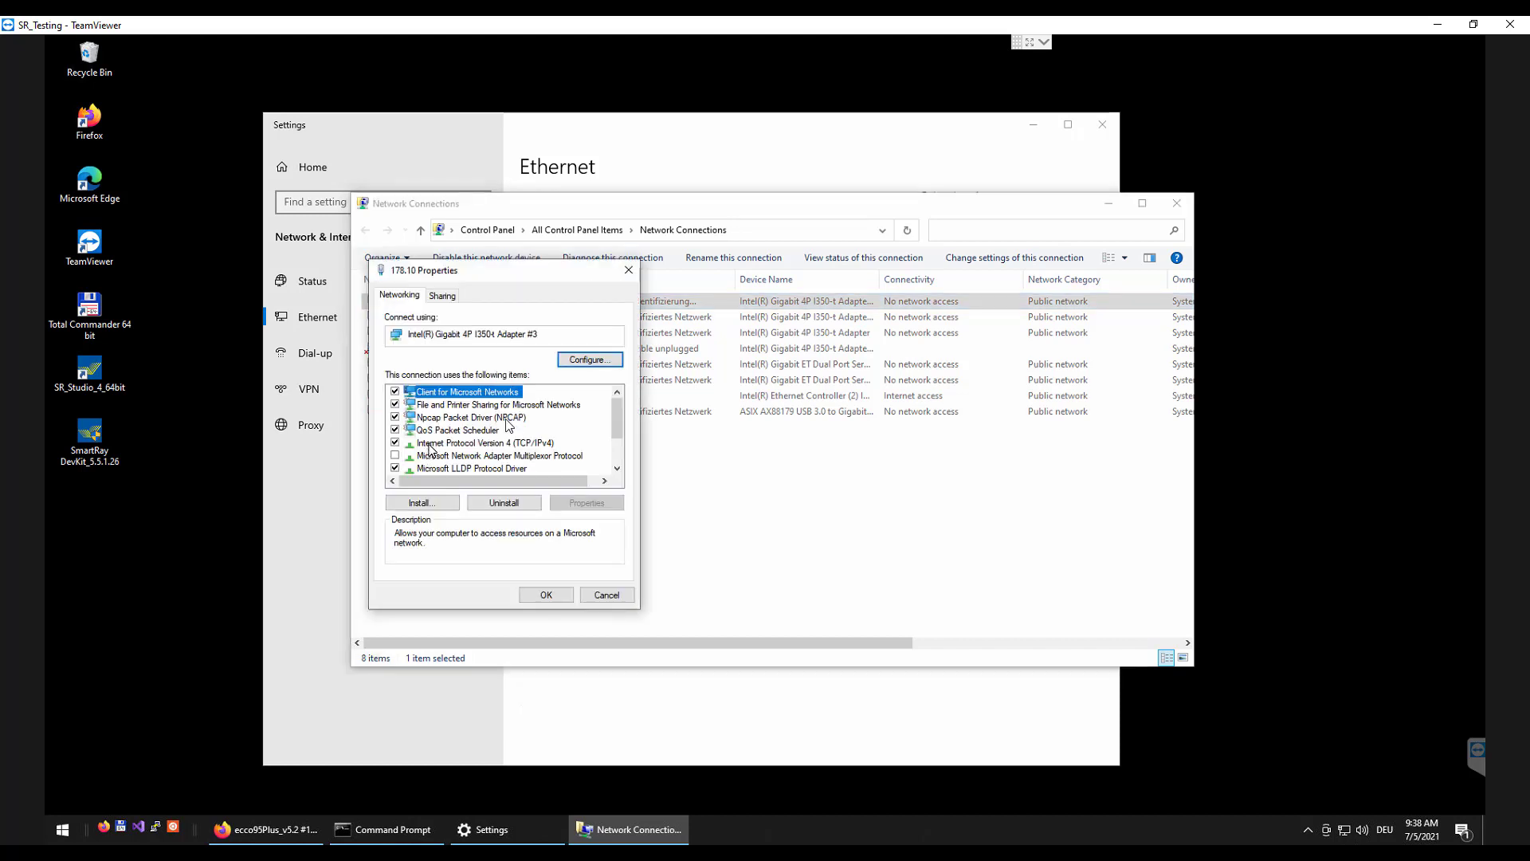
click(484, 443)
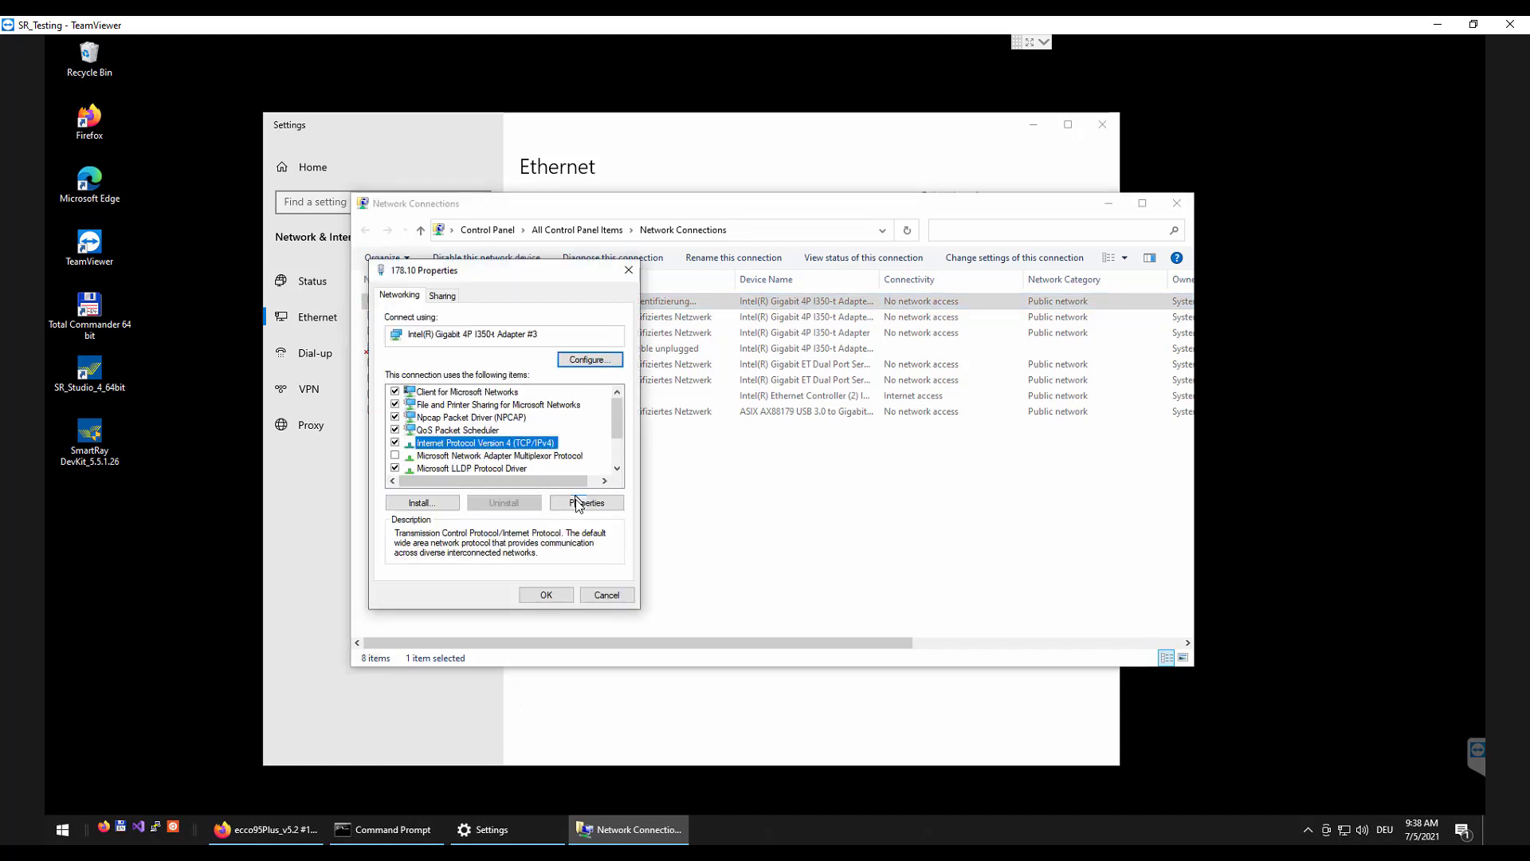
click(584, 502)
click(458, 436)
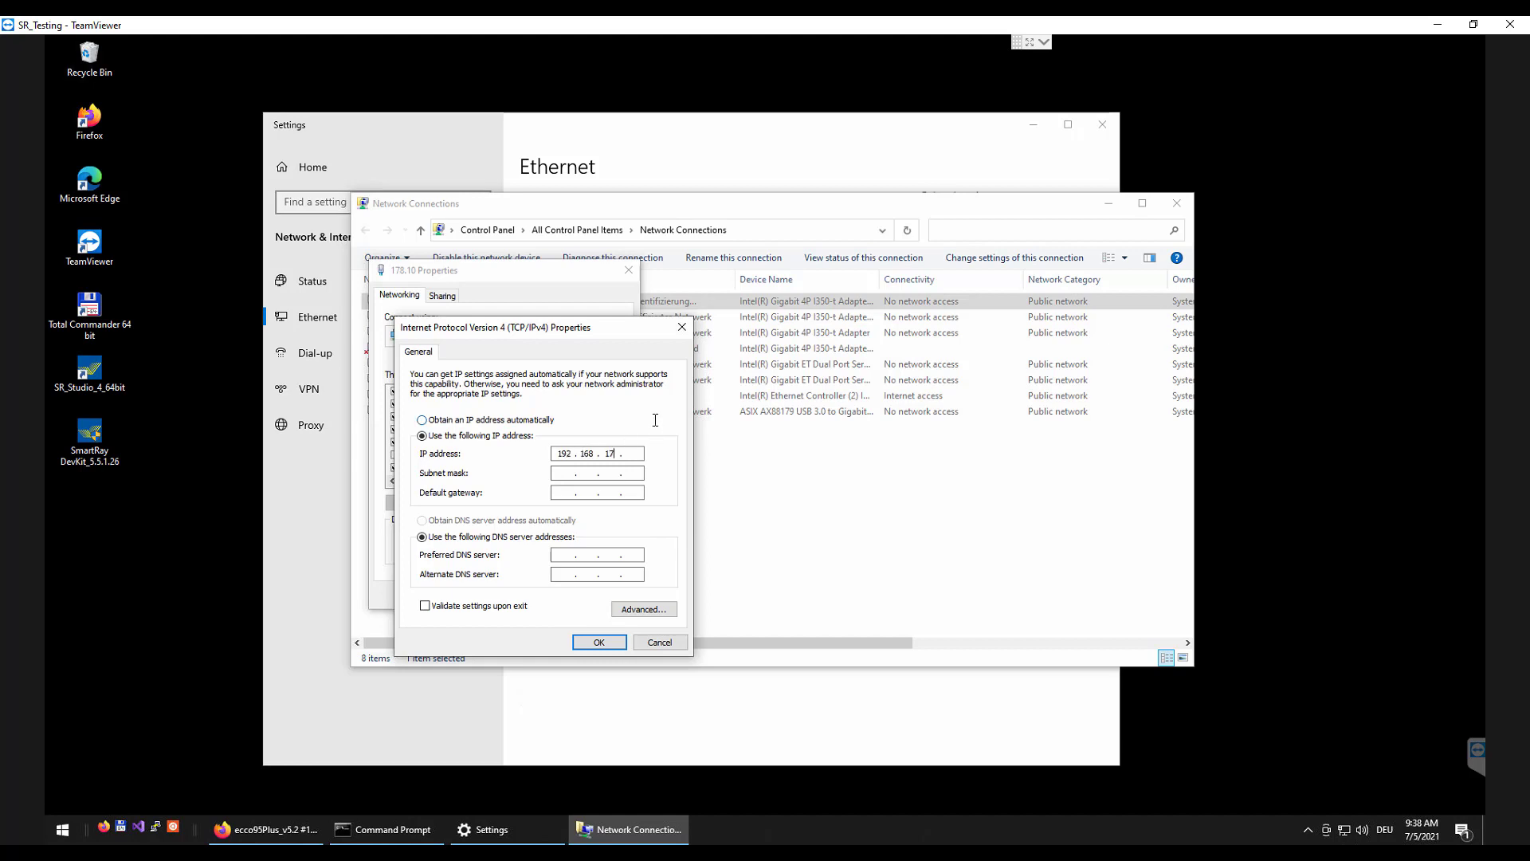
text(10)
click(633, 473)
click(610, 644)
- Set the 178.10 adapter's Jumbo Packet advanced property to 4088 Byte
click(567, 595)
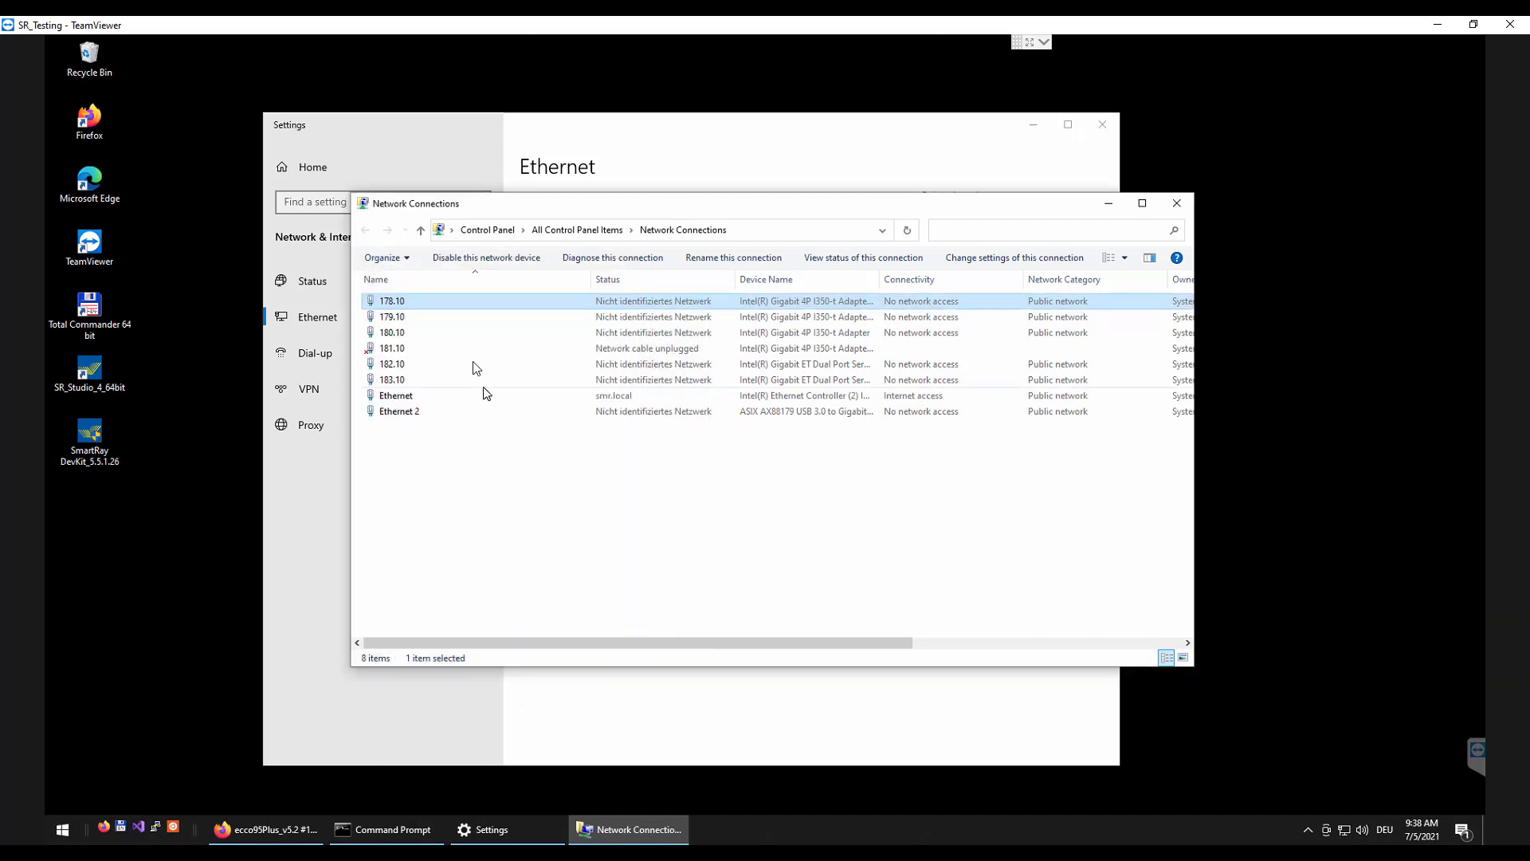
right_click(410, 306)
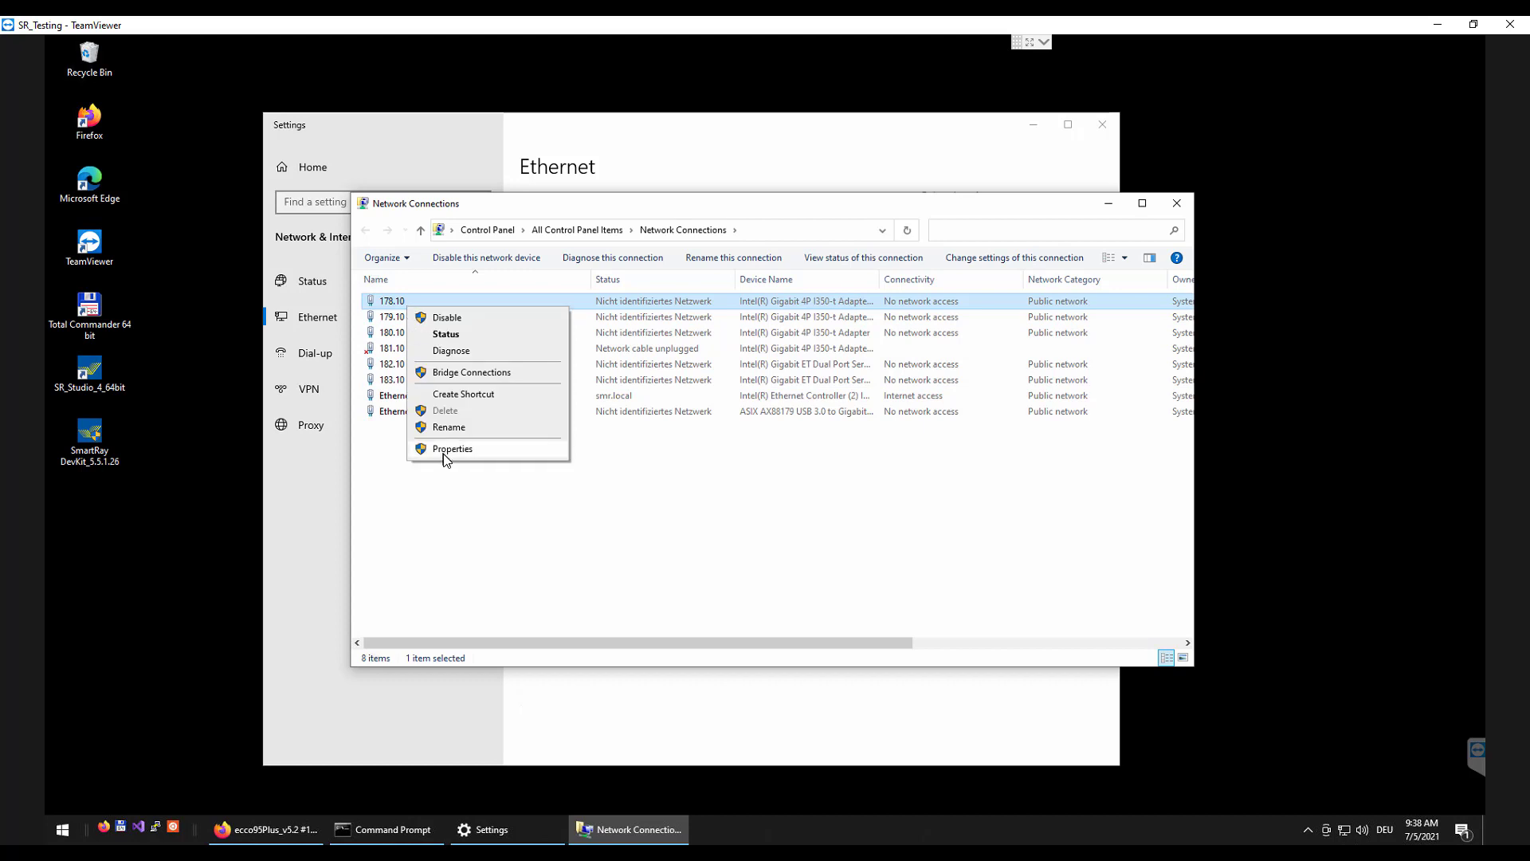
click(443, 448)
click(606, 364)
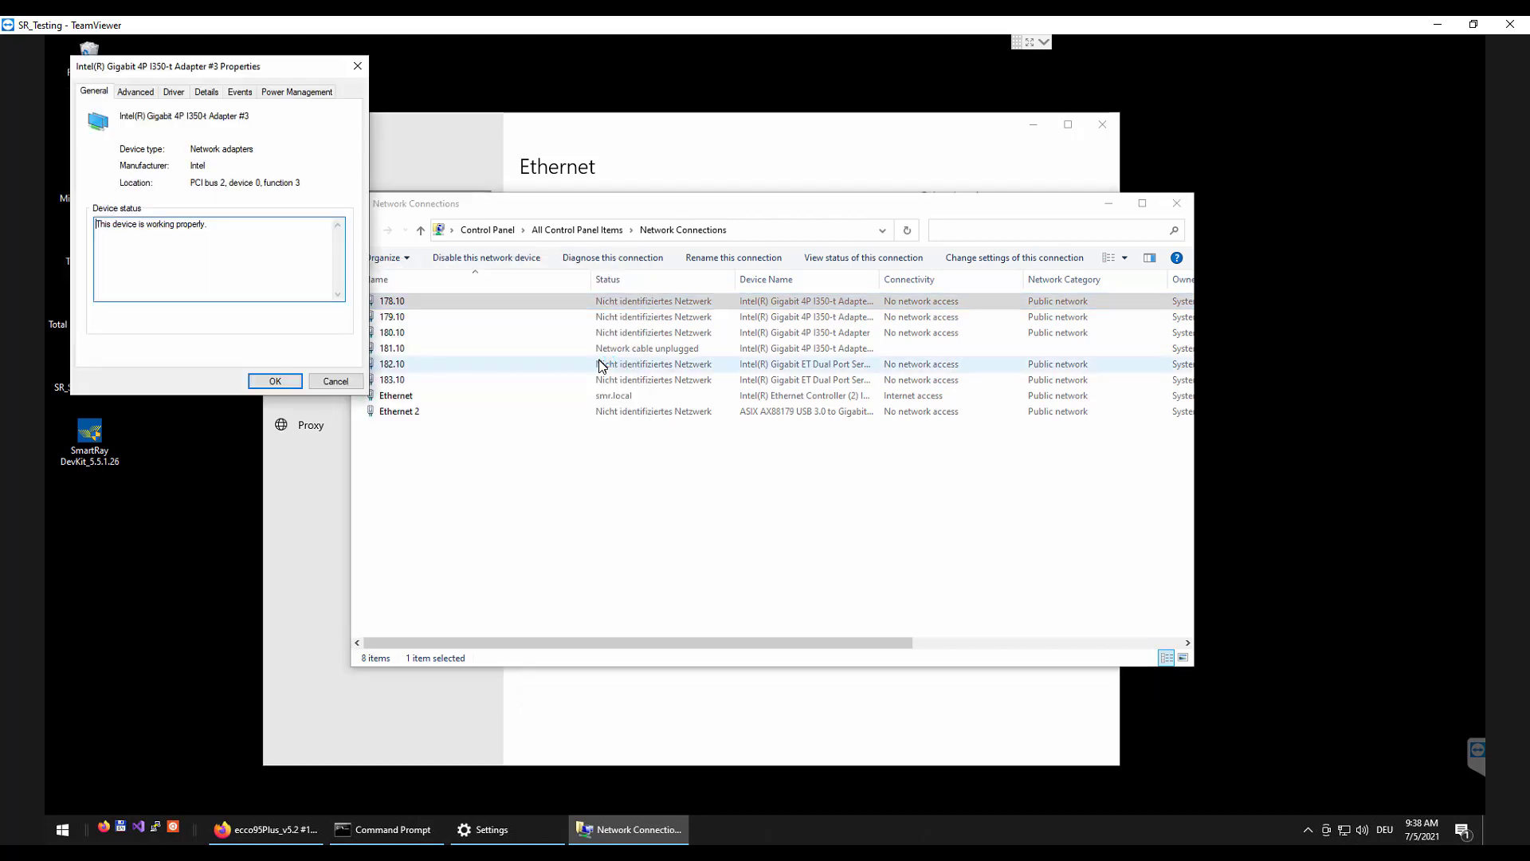
drag(200, 66, 474, 218)
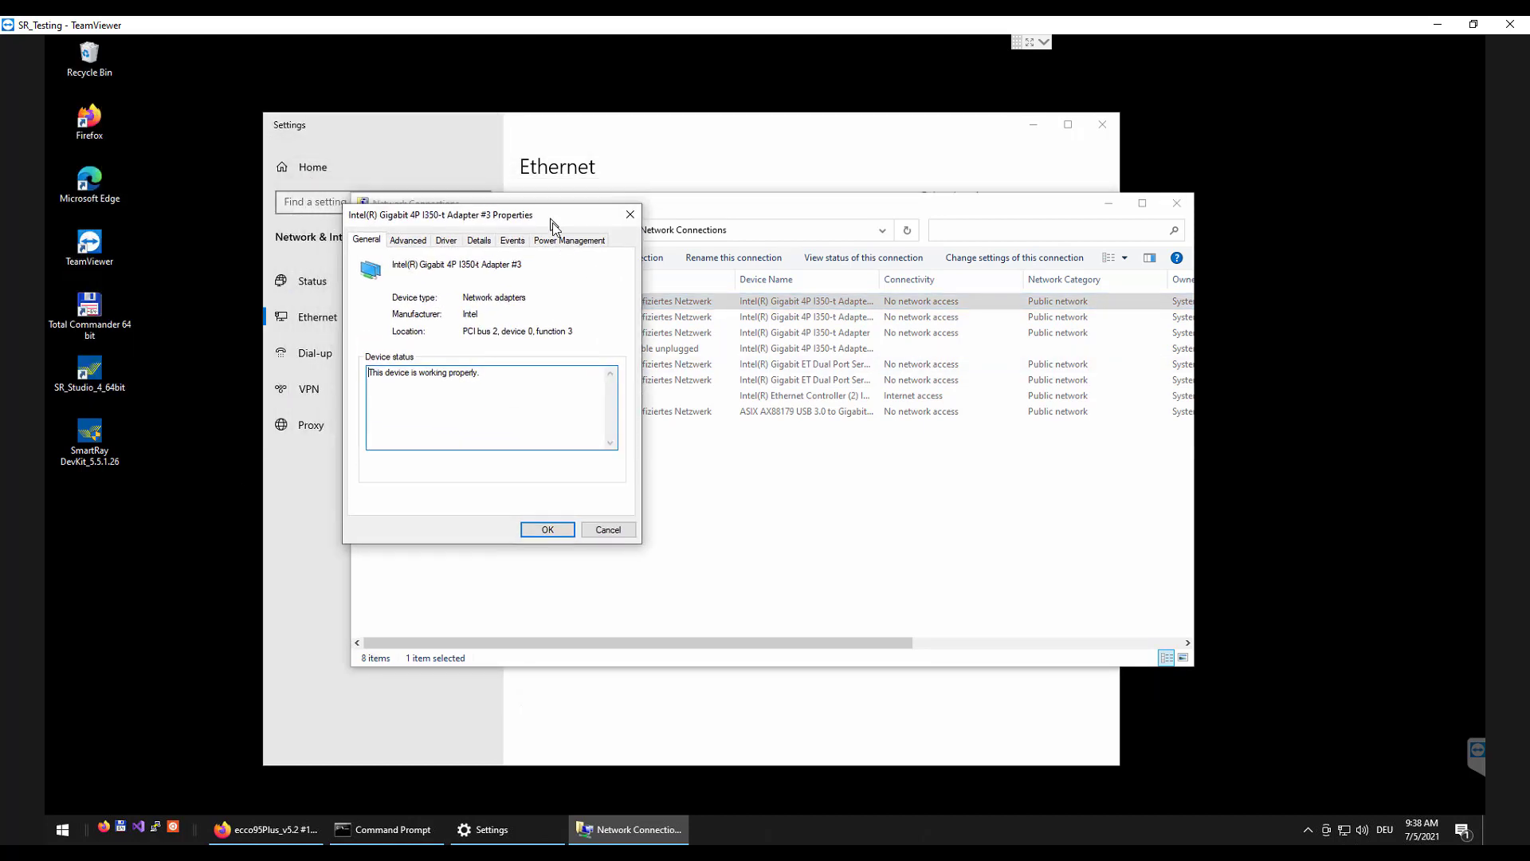
click(423, 247)
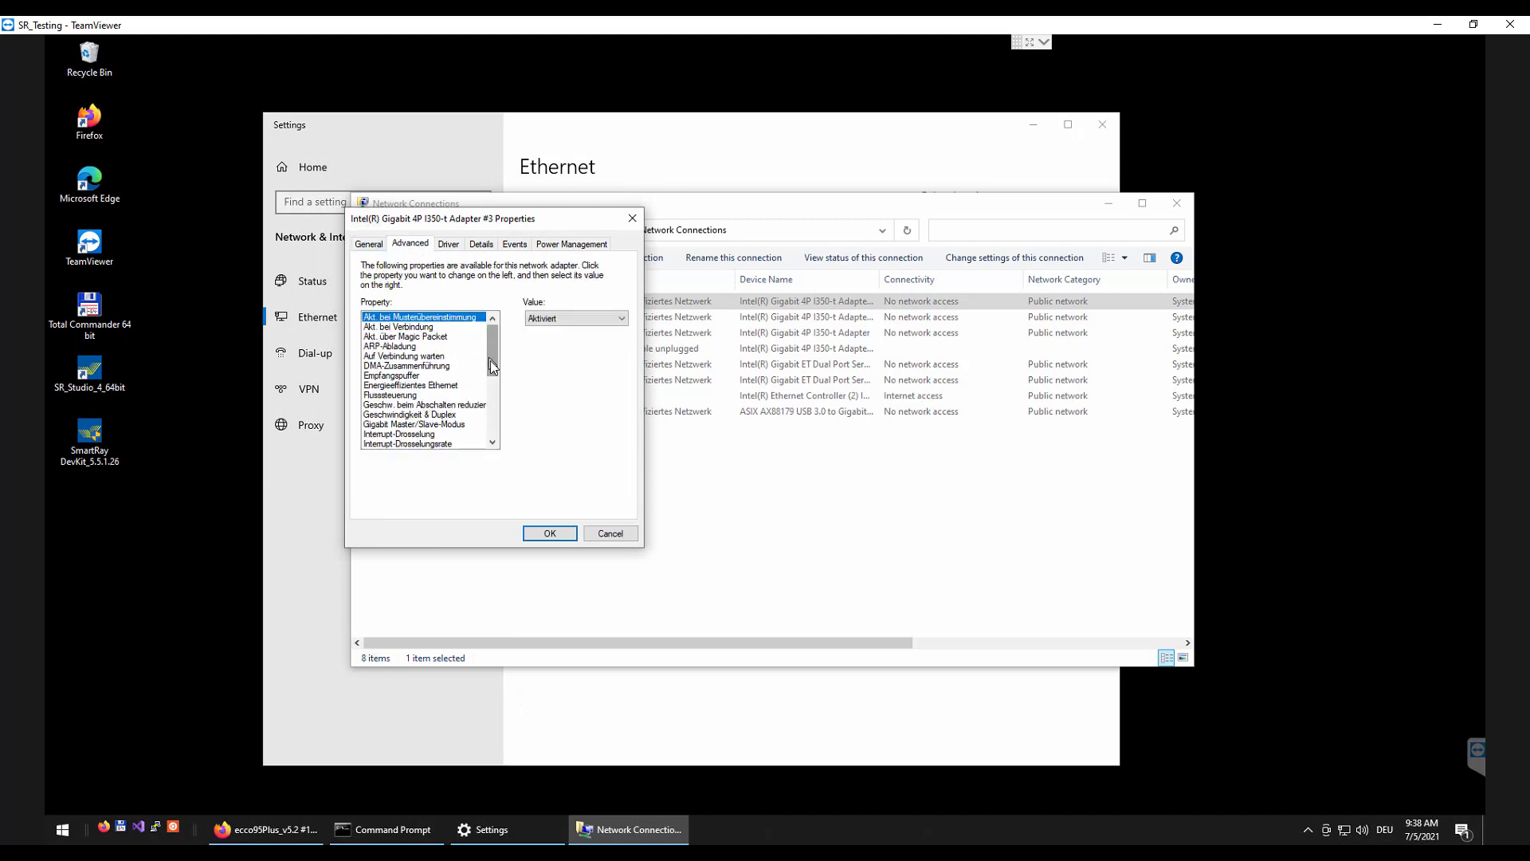
drag(490, 360, 496, 373)
click(400, 424)
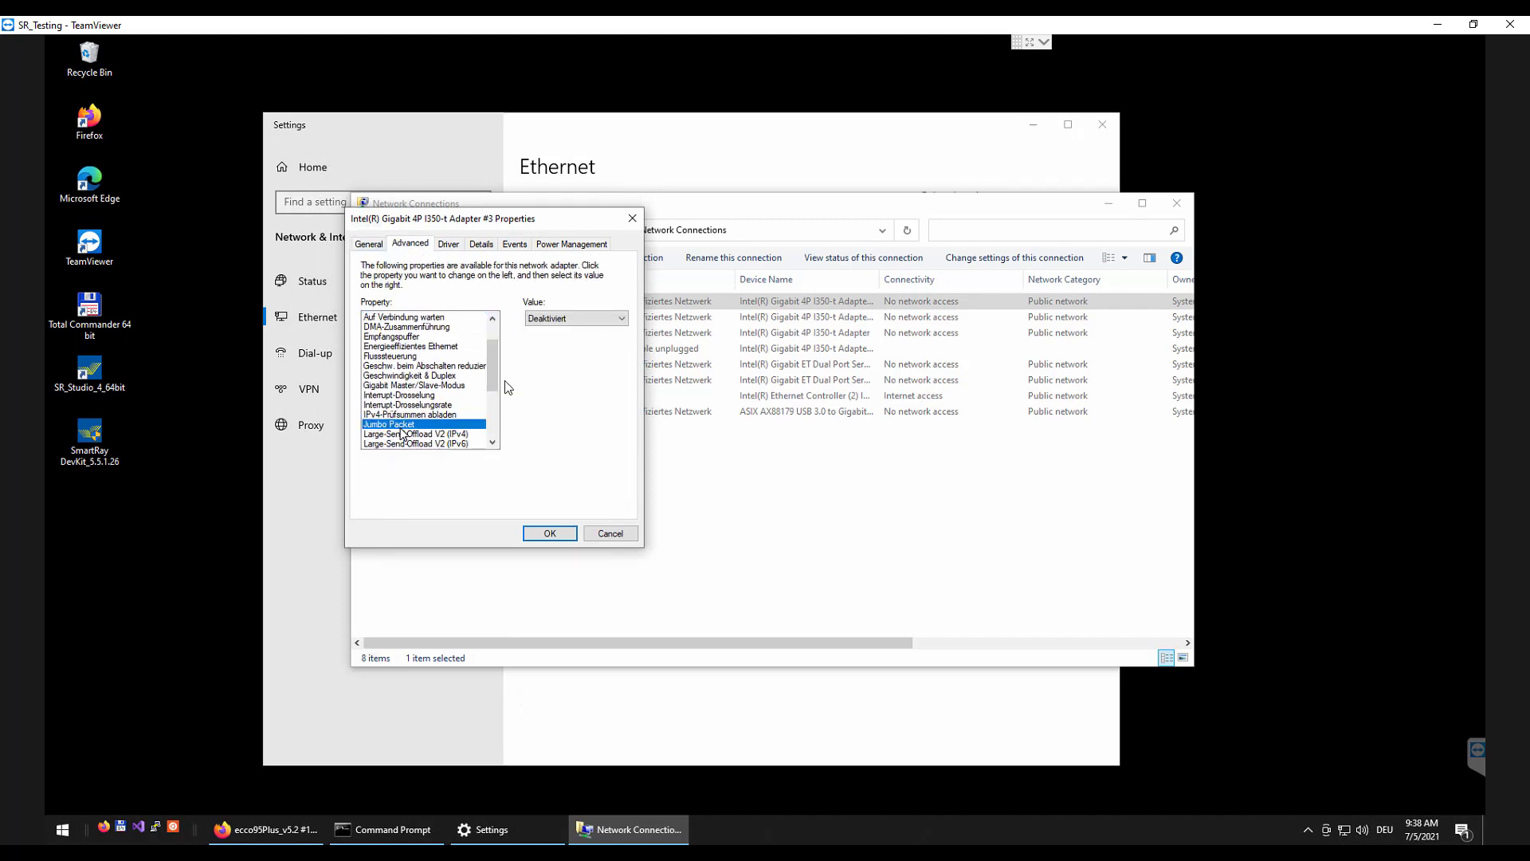
click(562, 319)
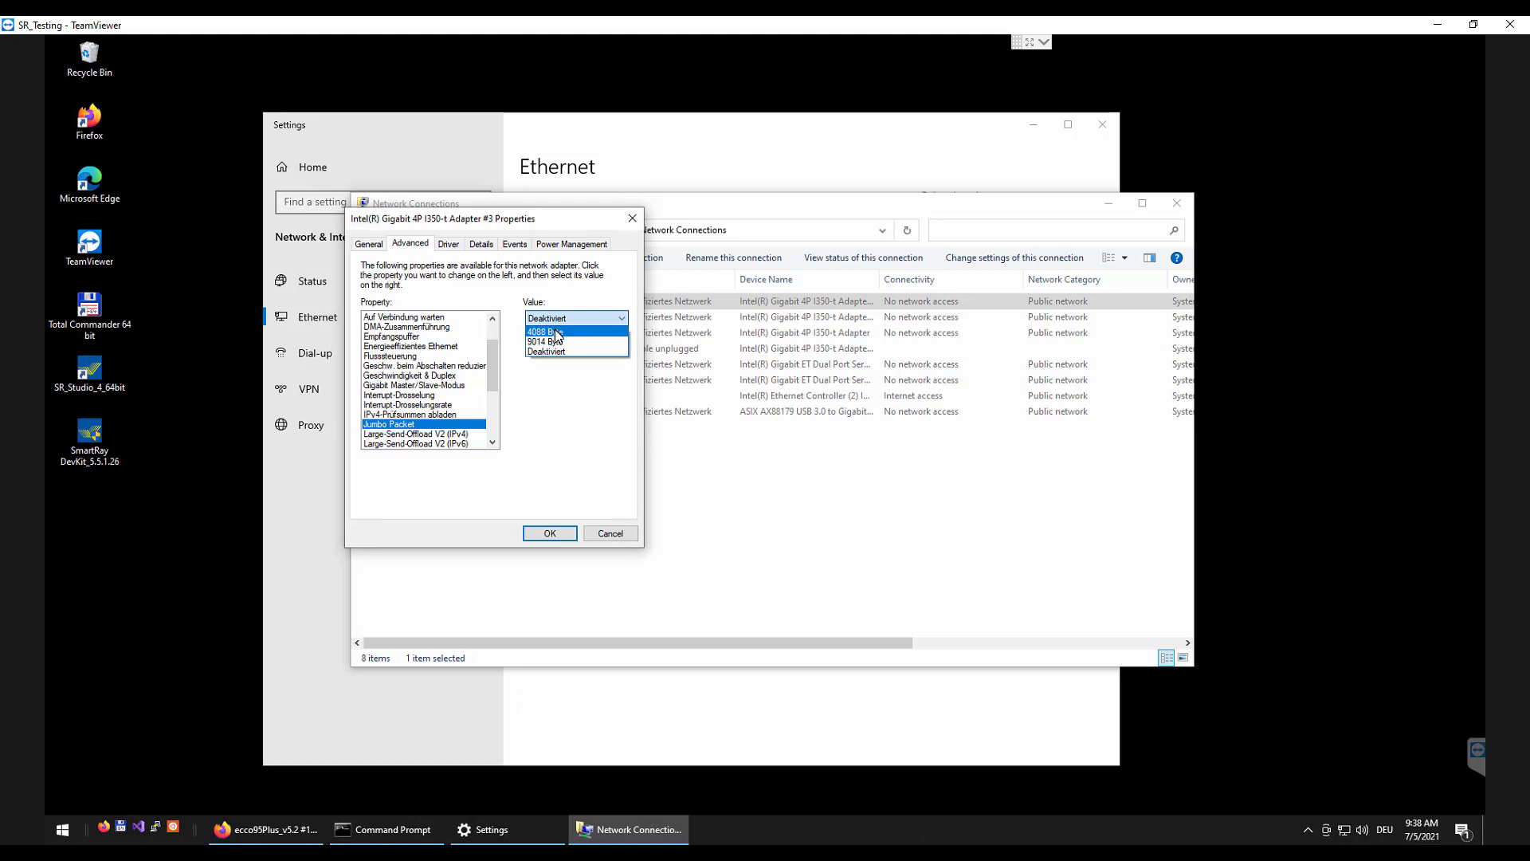
click(558, 335)
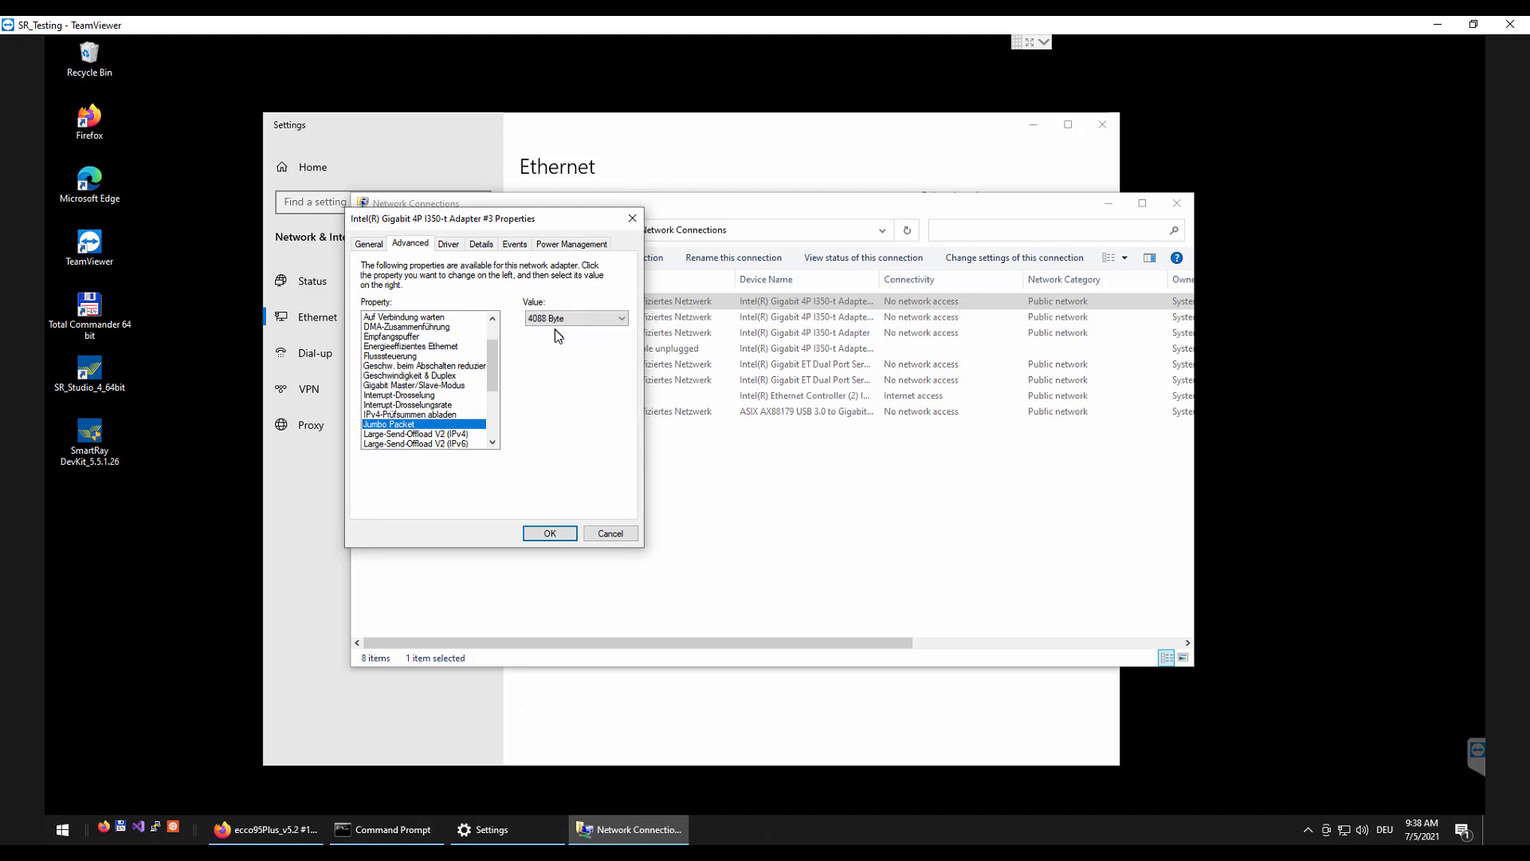
click(551, 533)
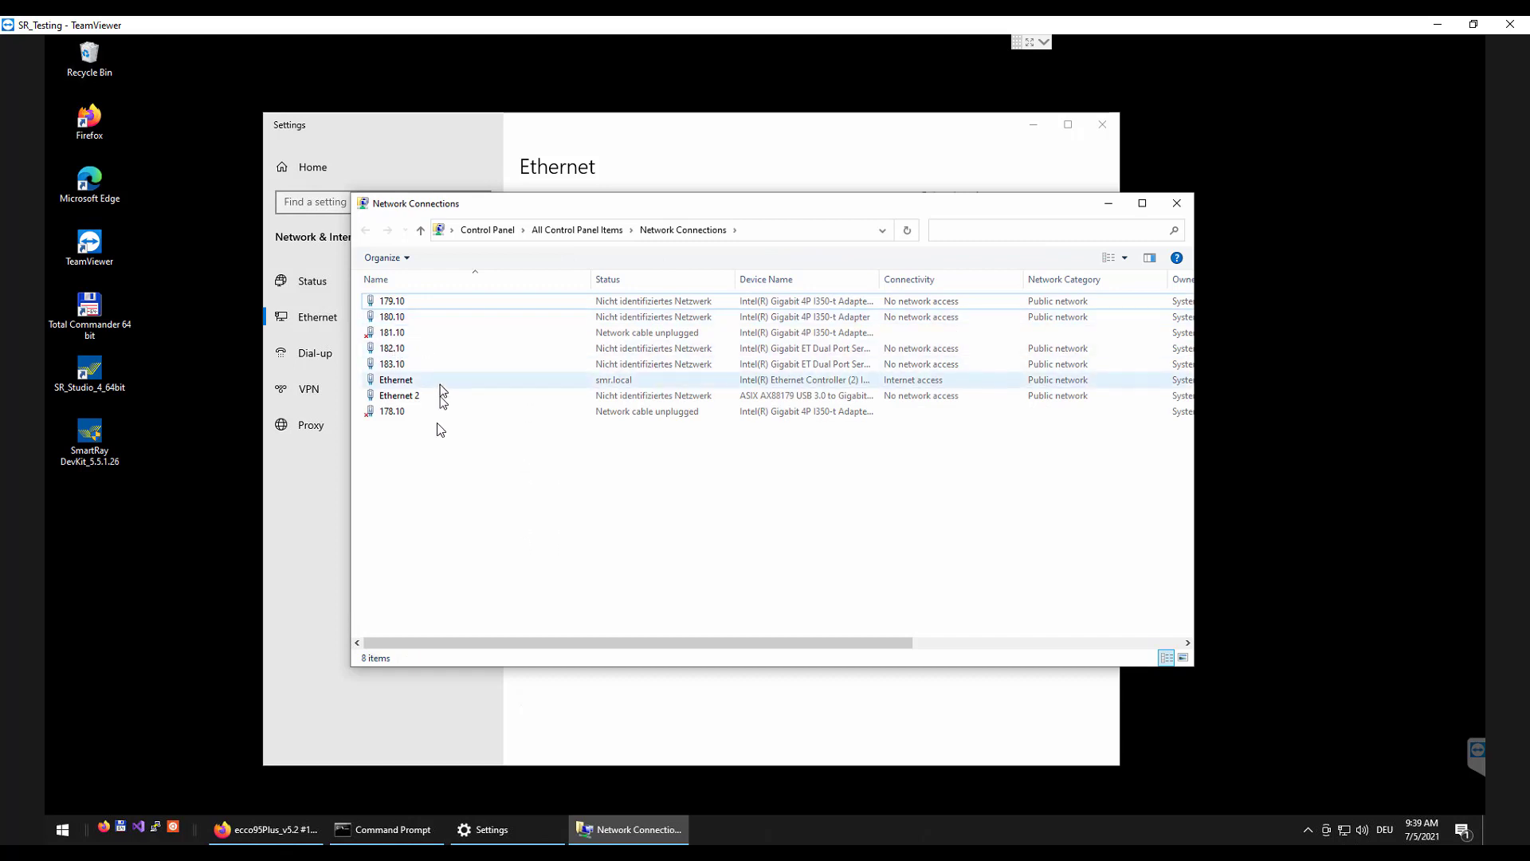
- Reopen the 178.10 adapter's advanced properties and select the Empfangspuffer value 256 for editing
right_click(396, 417)
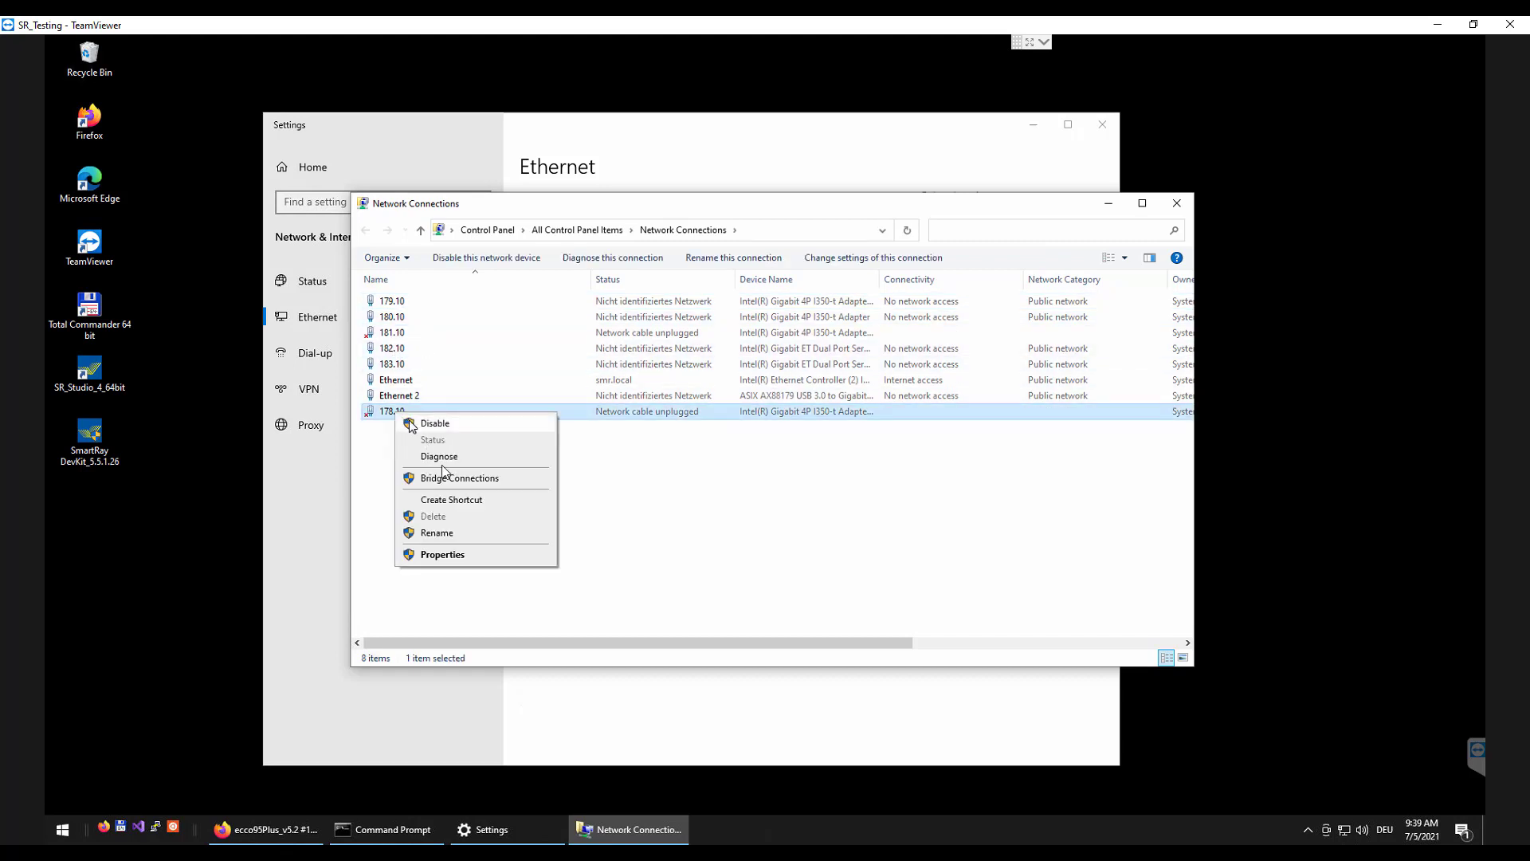
click(446, 555)
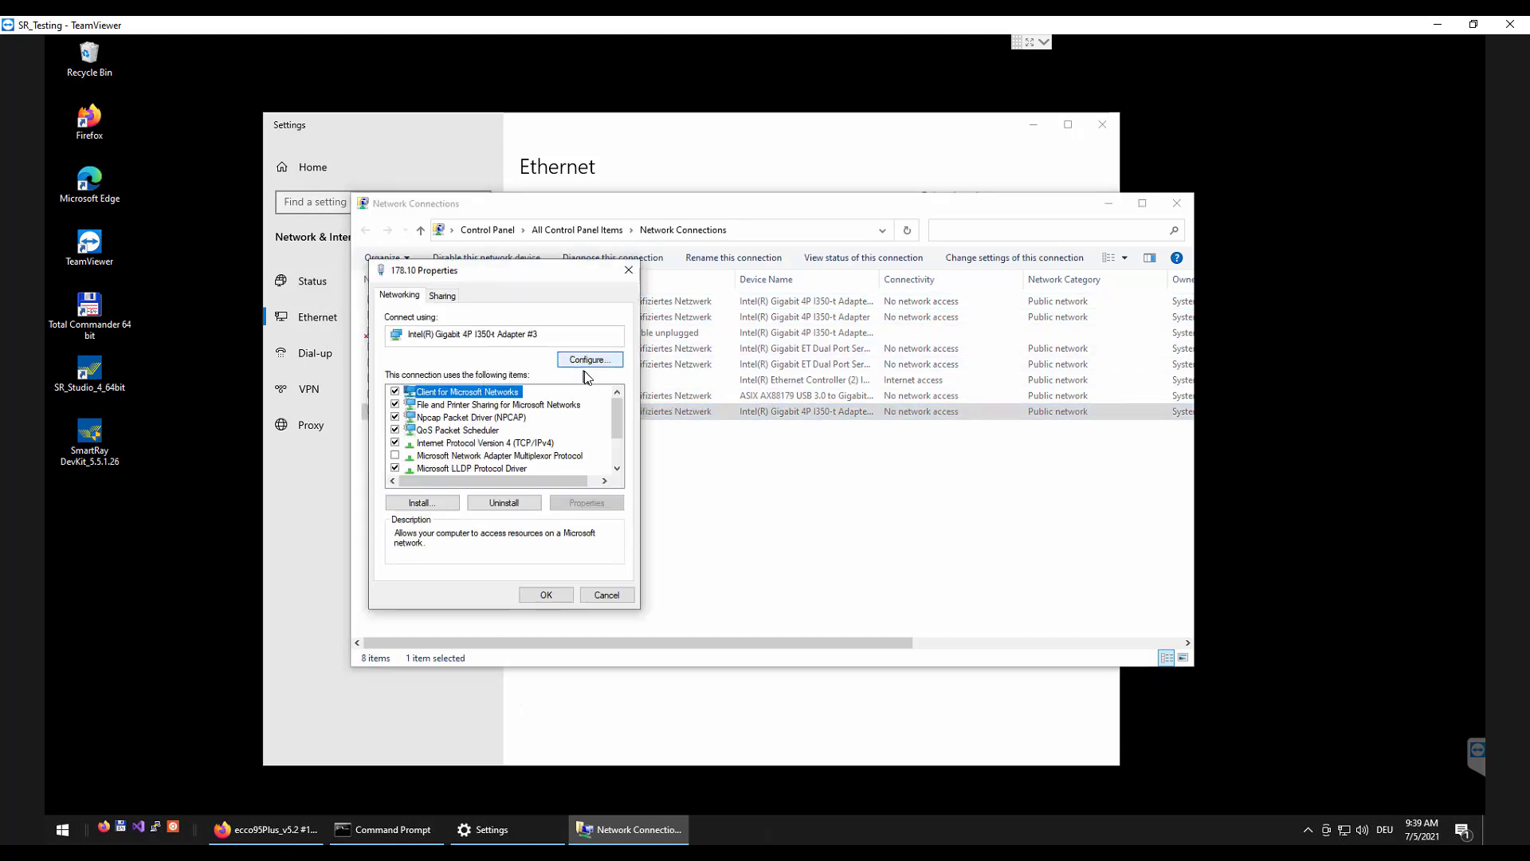
click(590, 360)
click(156, 112)
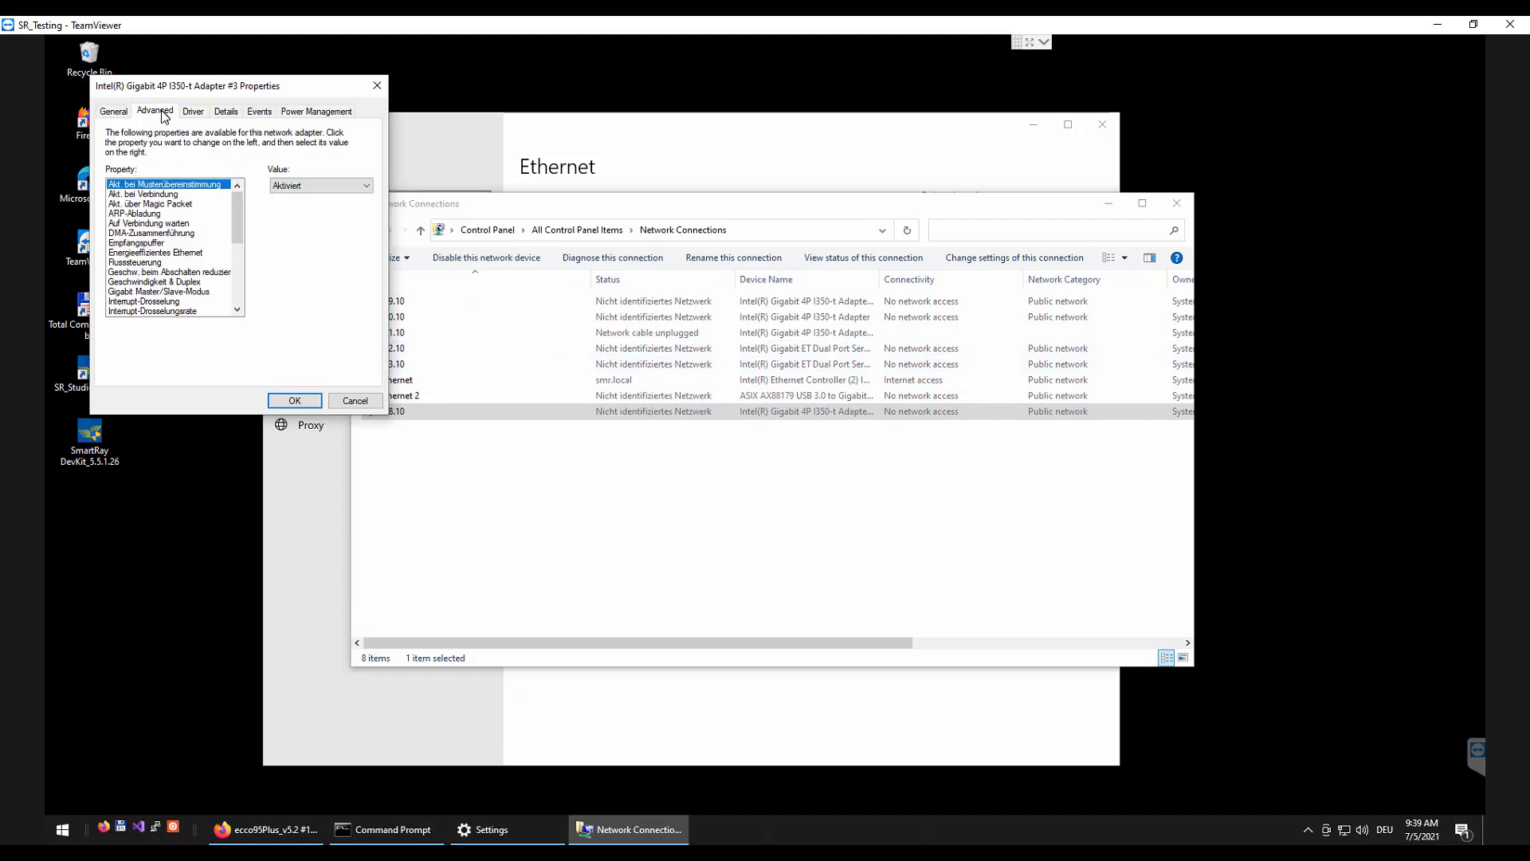
click(161, 243)
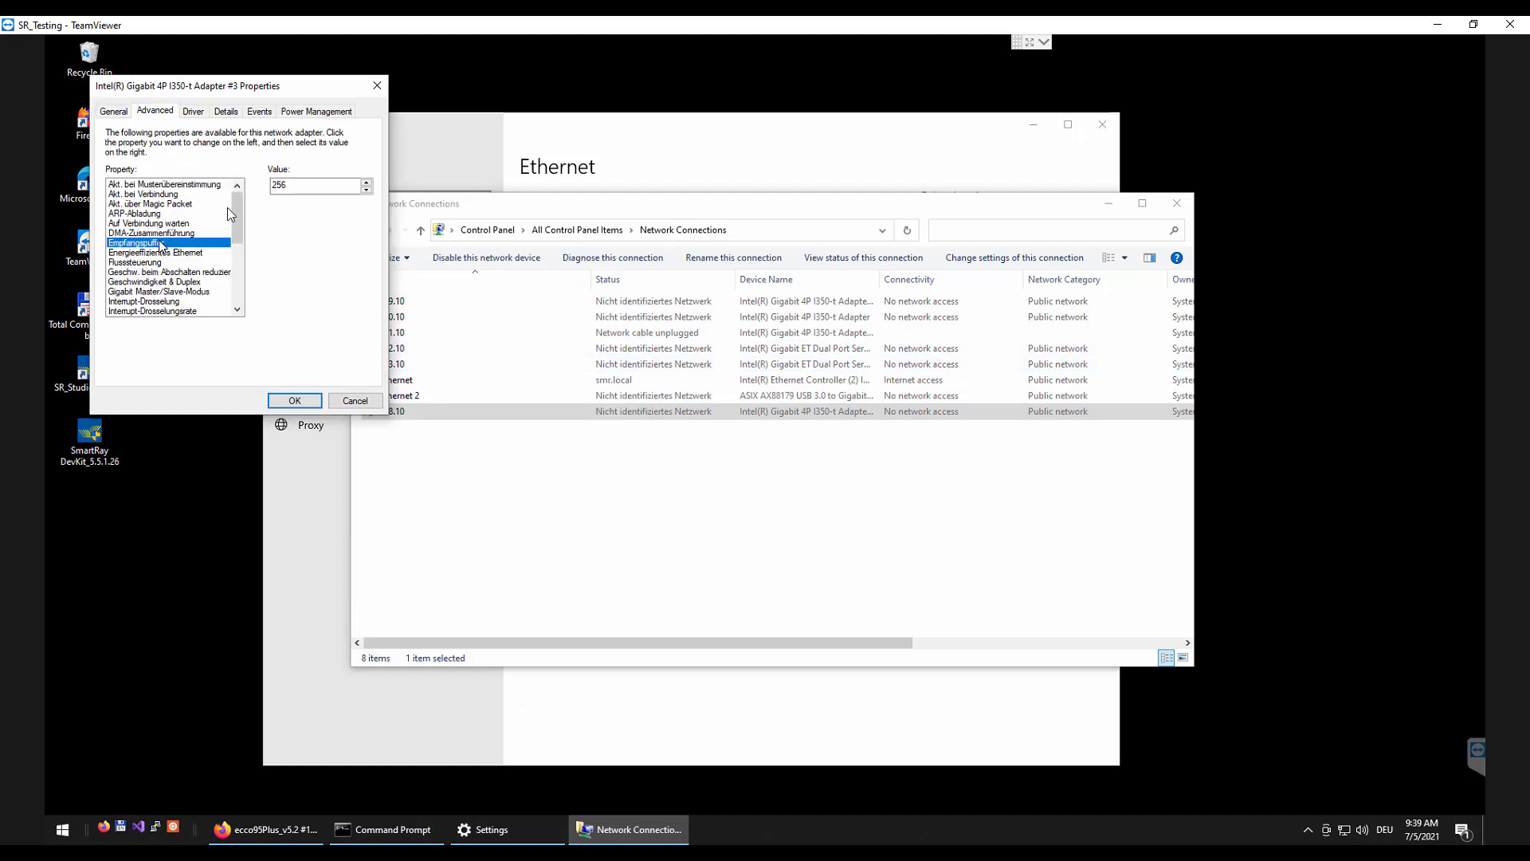
double_click(277, 186)
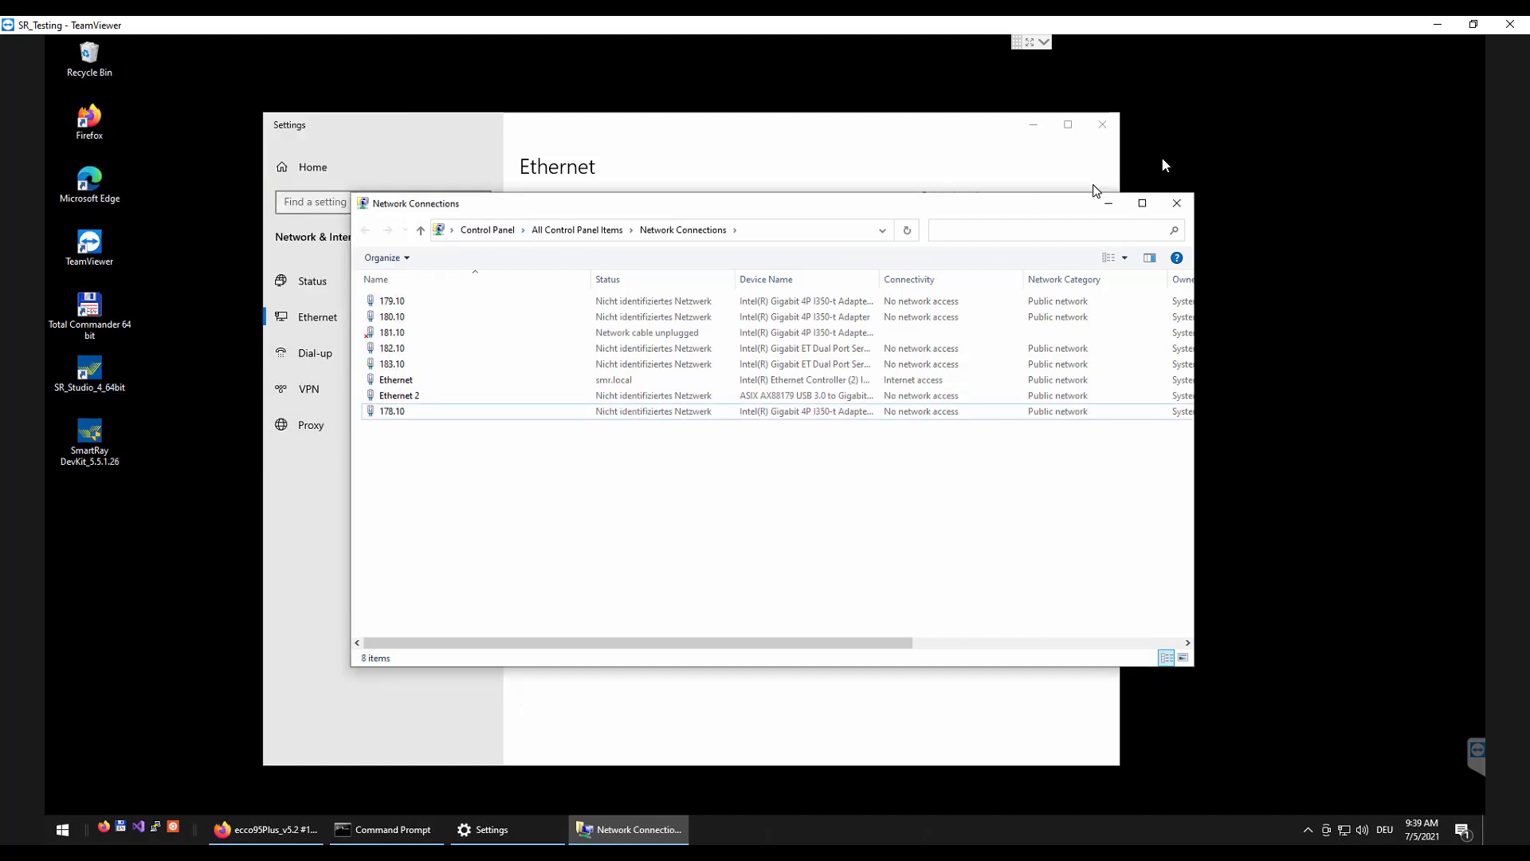
- Close the network windows and launch Windows Defender Firewall with Advanced Security via a 'fire' search
click(1177, 203)
click(1103, 125)
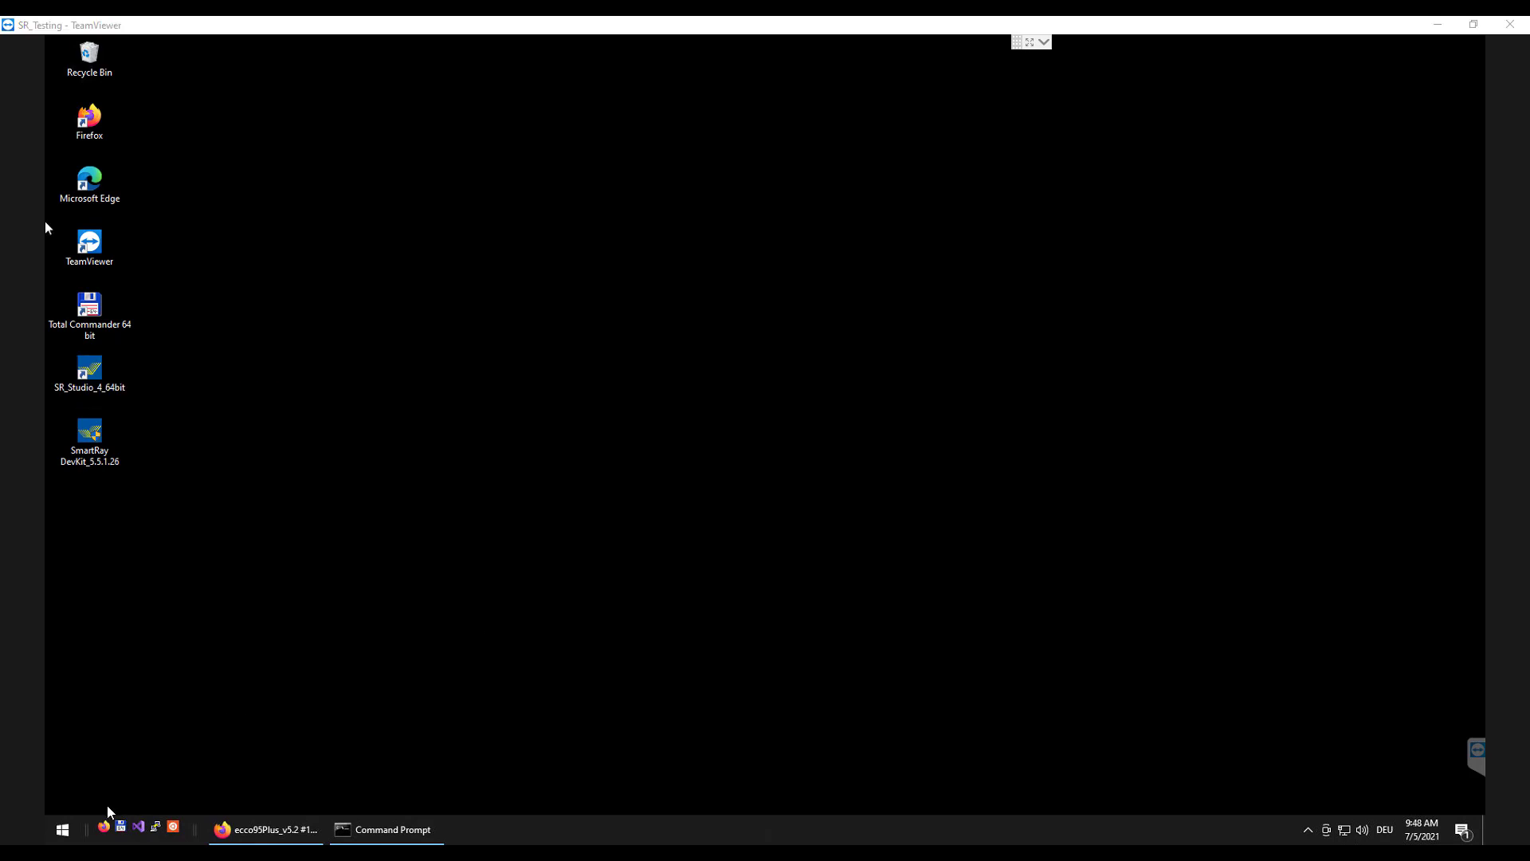
click(65, 830)
text(fire)
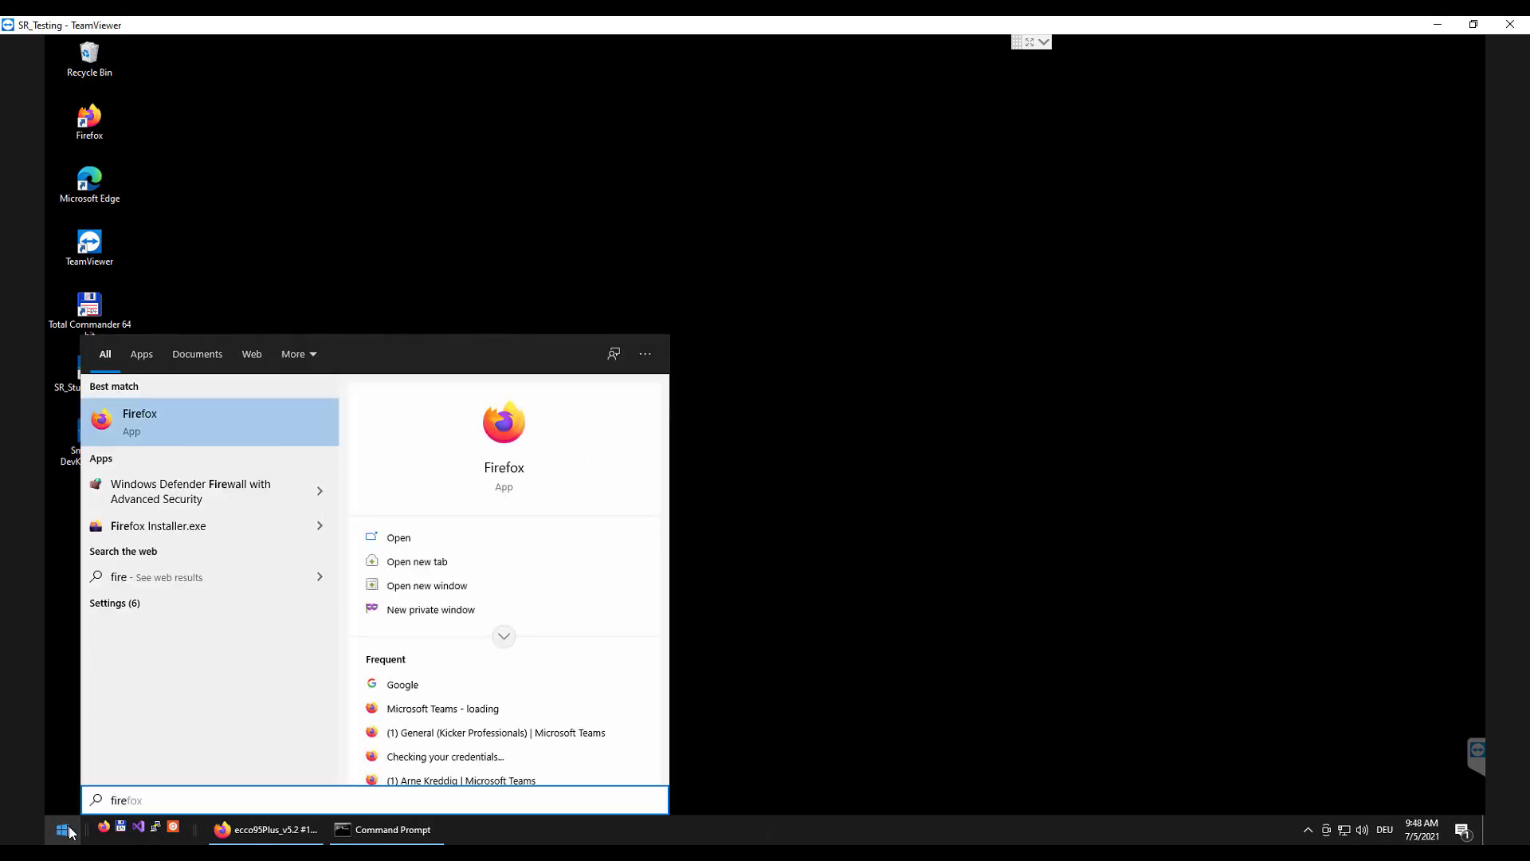
key(BackSpace)
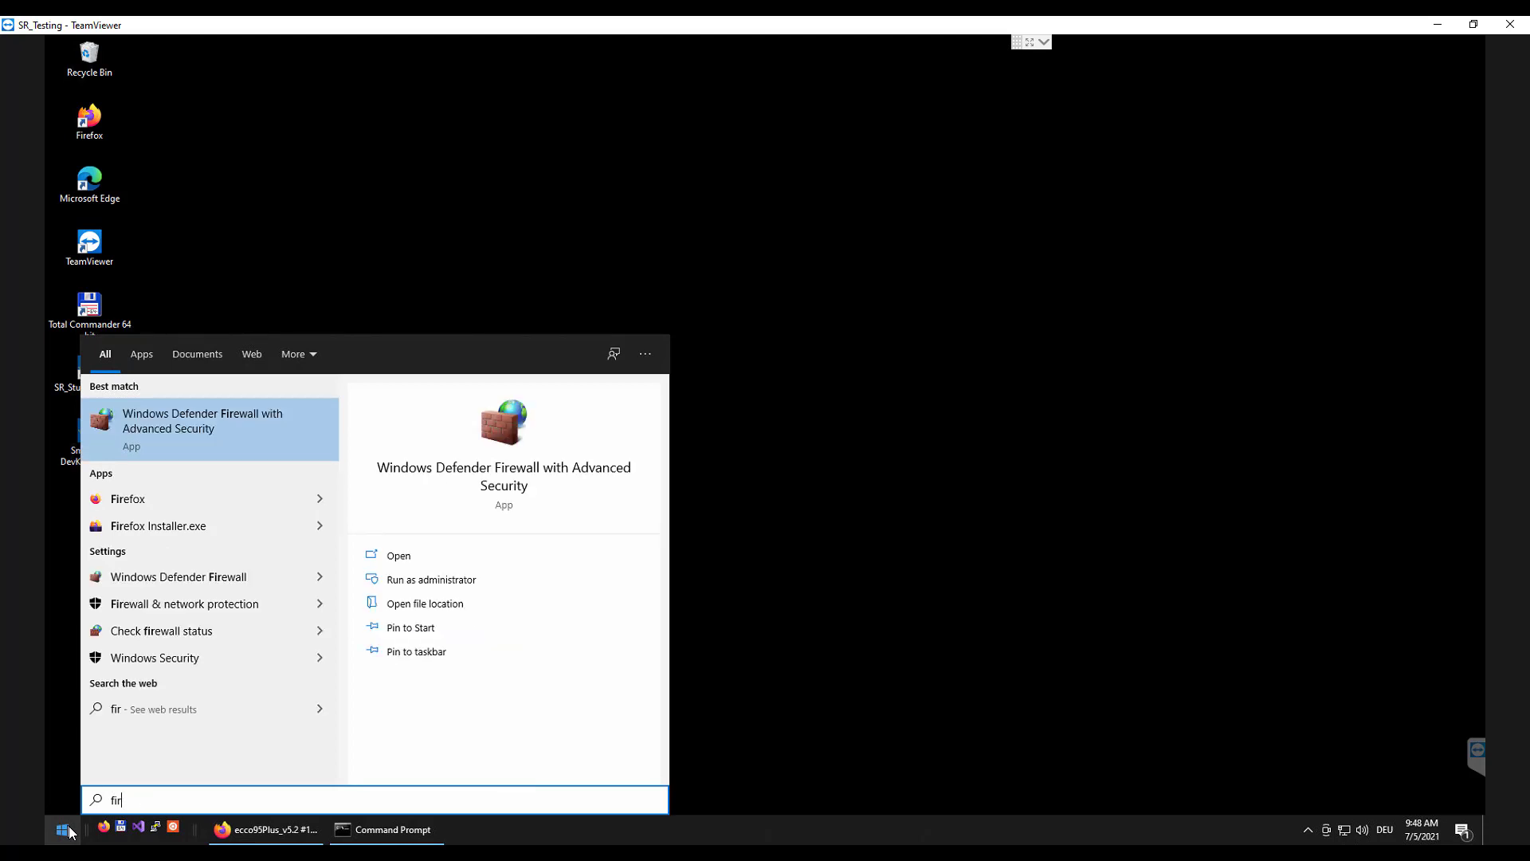
click(194, 433)
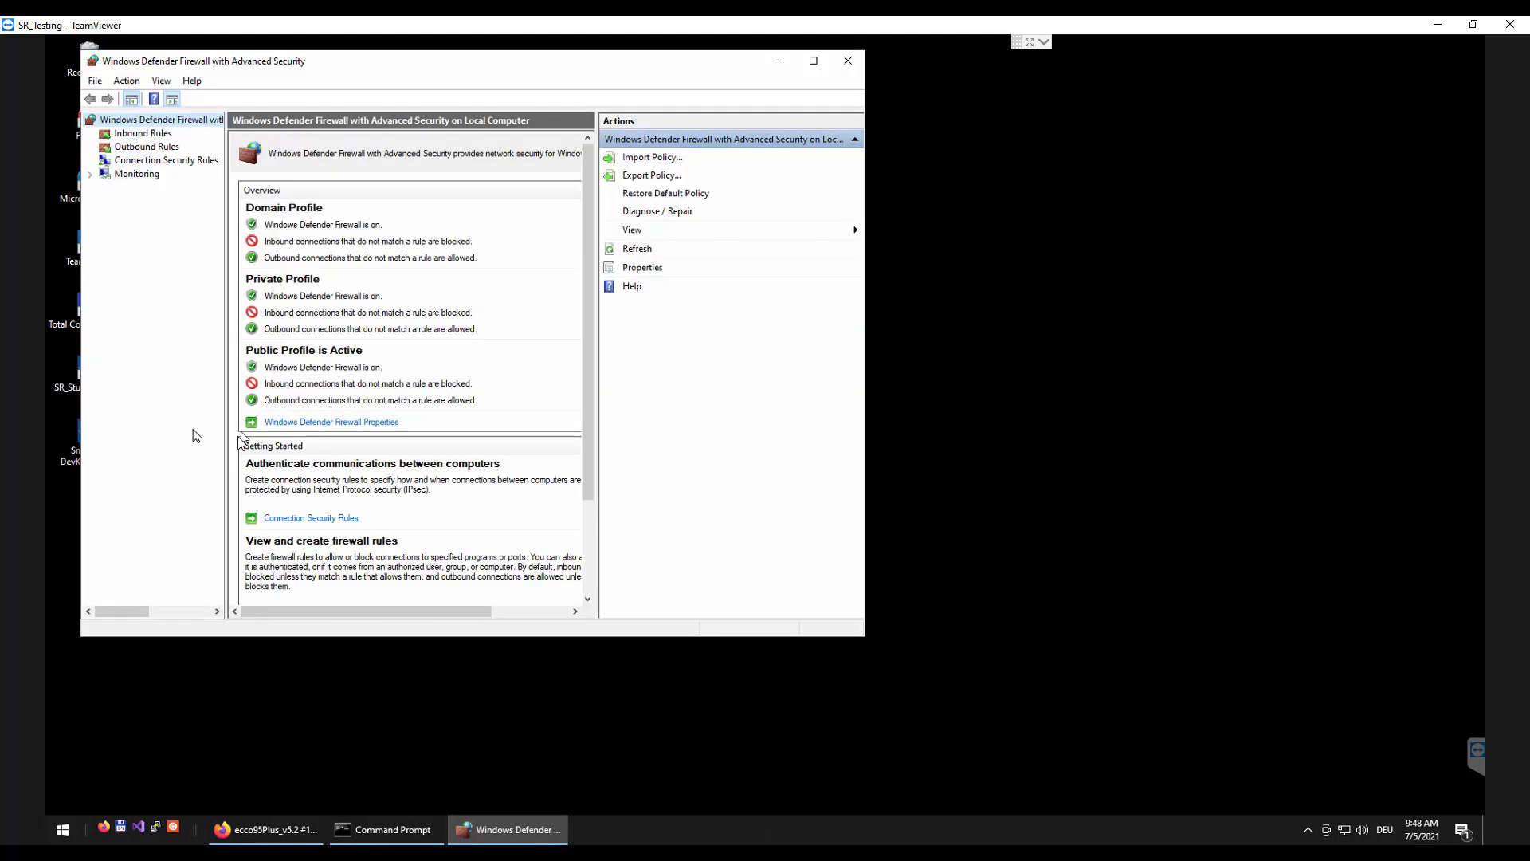
- Uncheck connections 178.10–183.10 from Domain Profile protection, apply, and close the firewall console
click(131, 83)
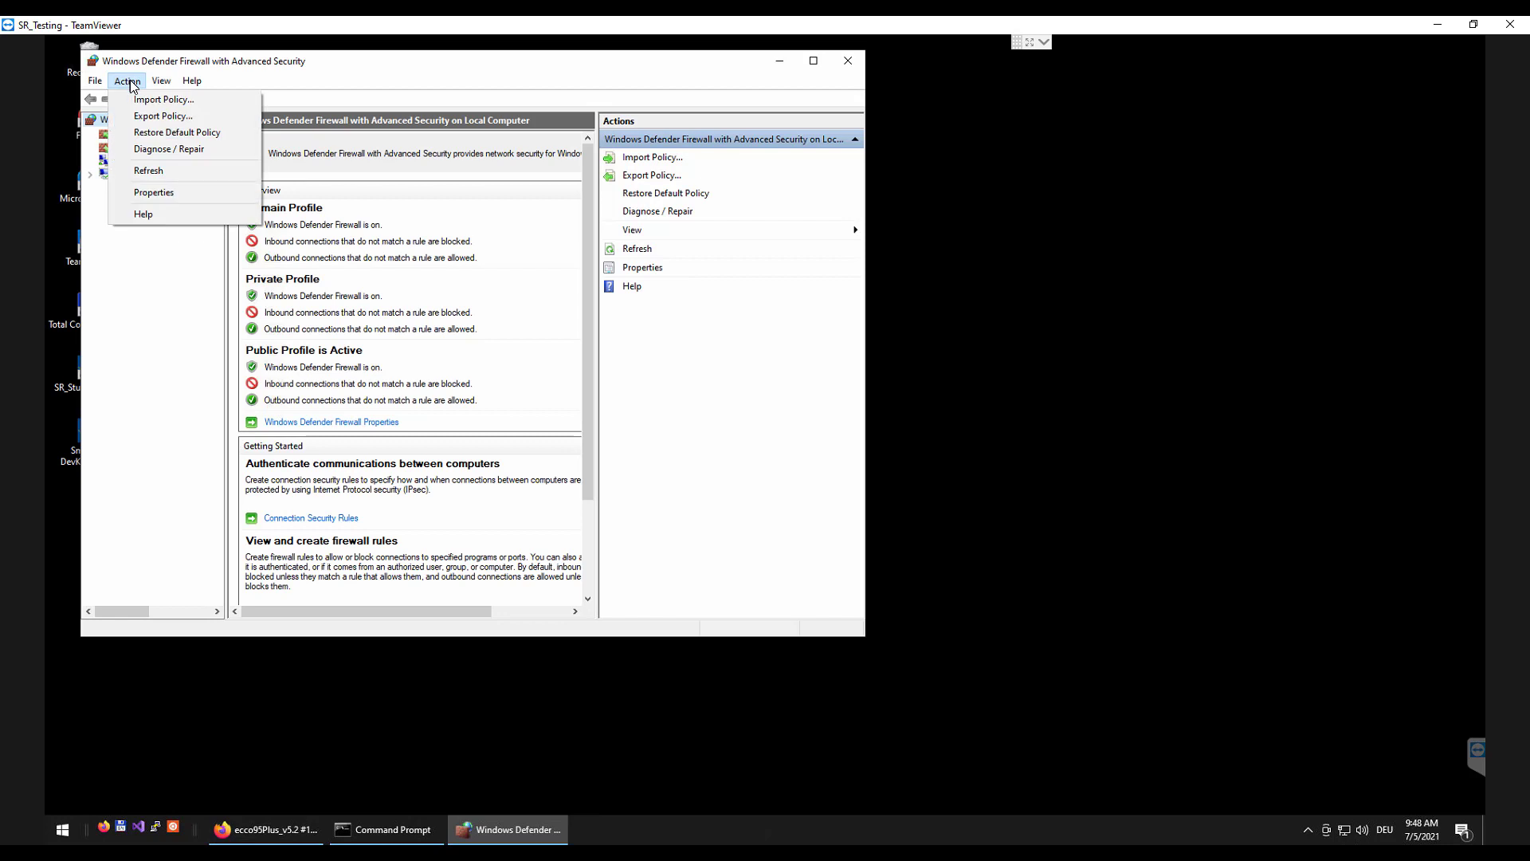
click(151, 194)
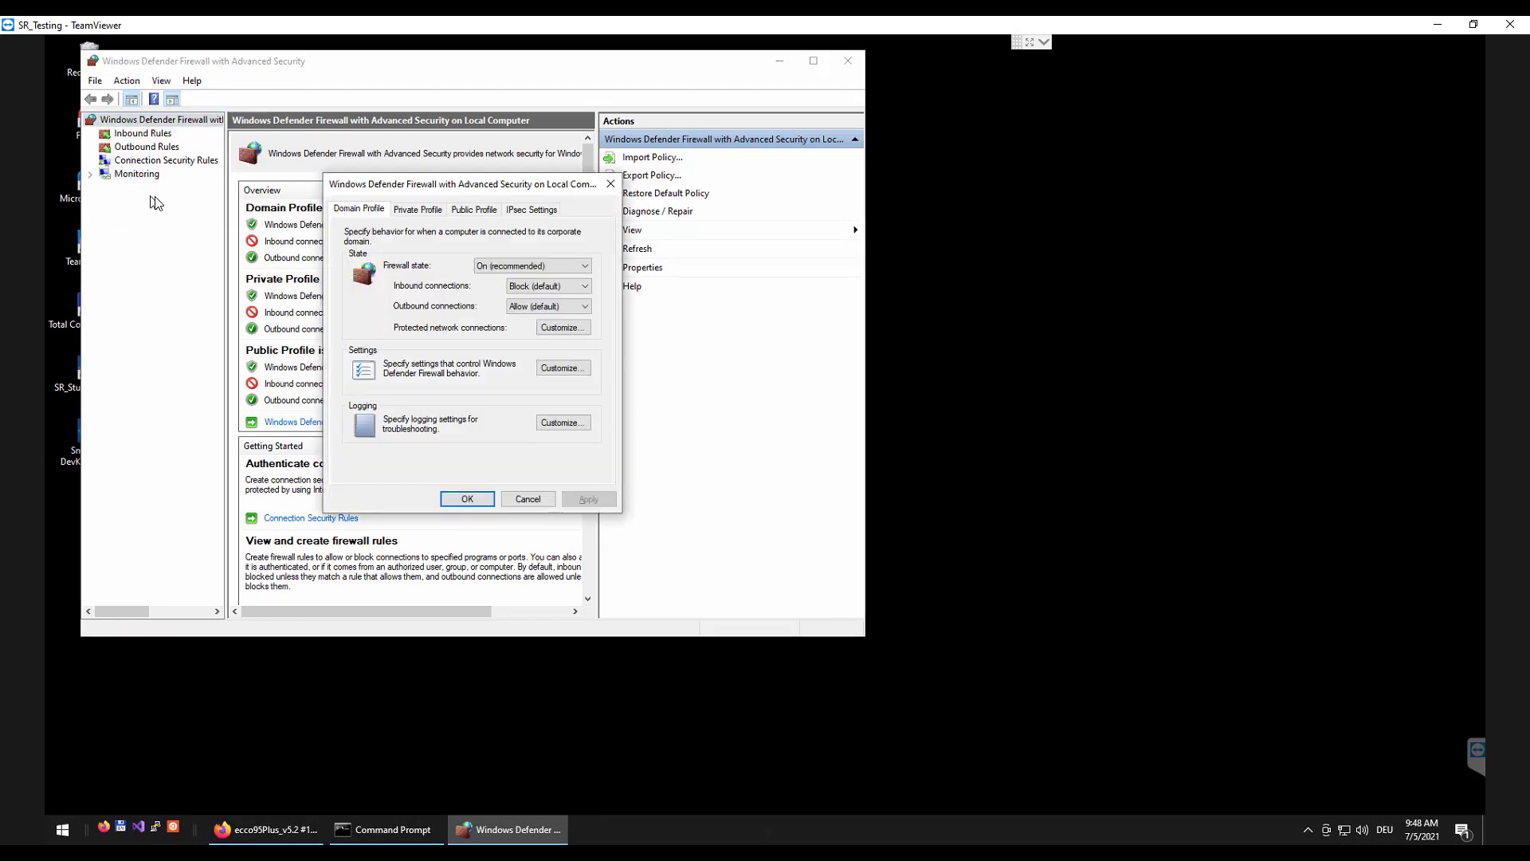
click(563, 328)
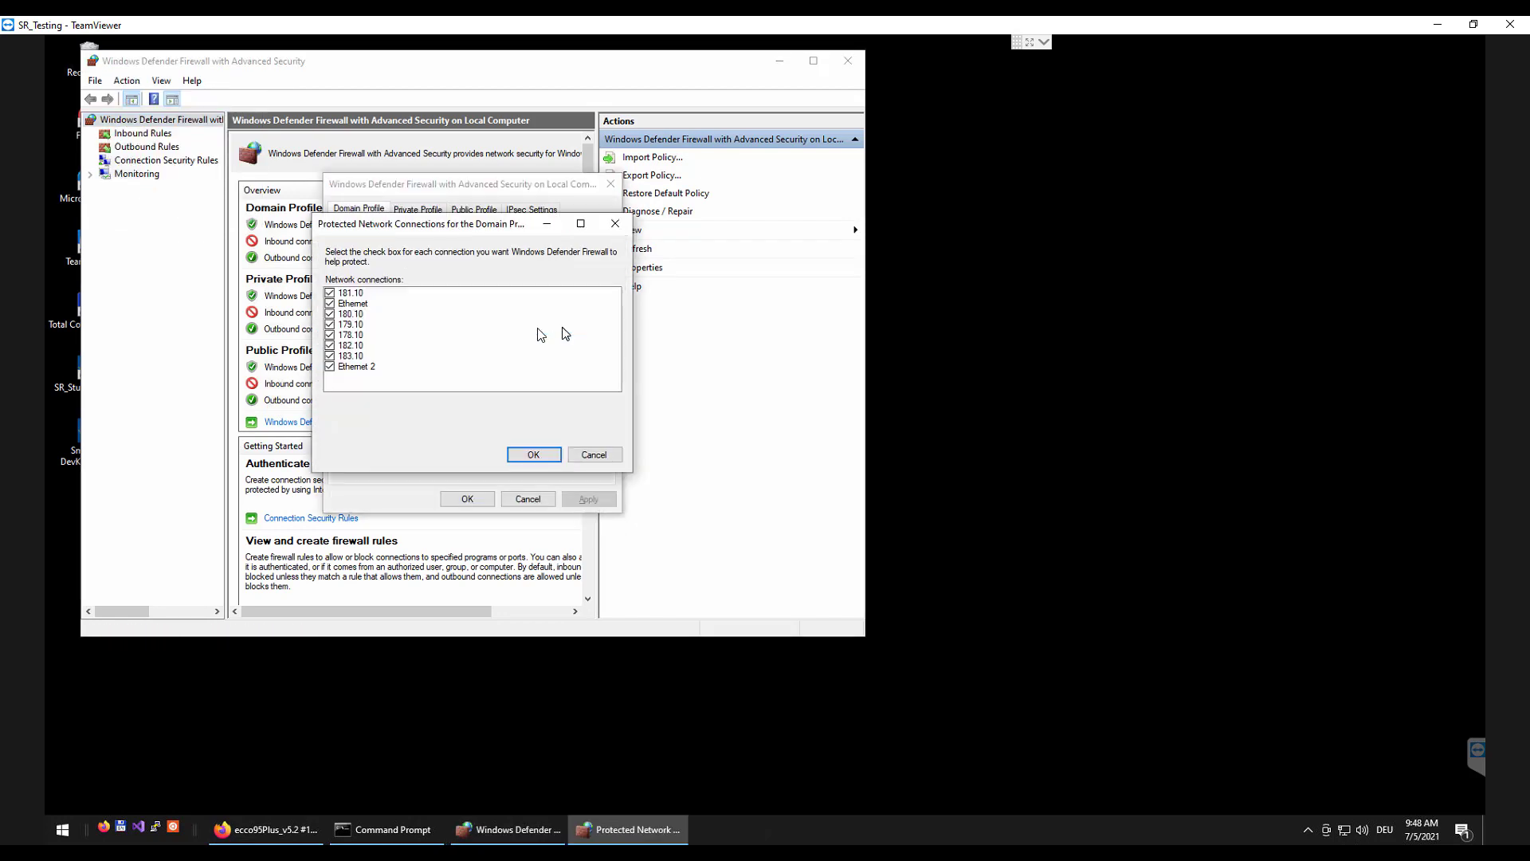
click(330, 293)
click(330, 314)
click(330, 325)
click(329, 335)
click(329, 345)
click(330, 356)
click(534, 455)
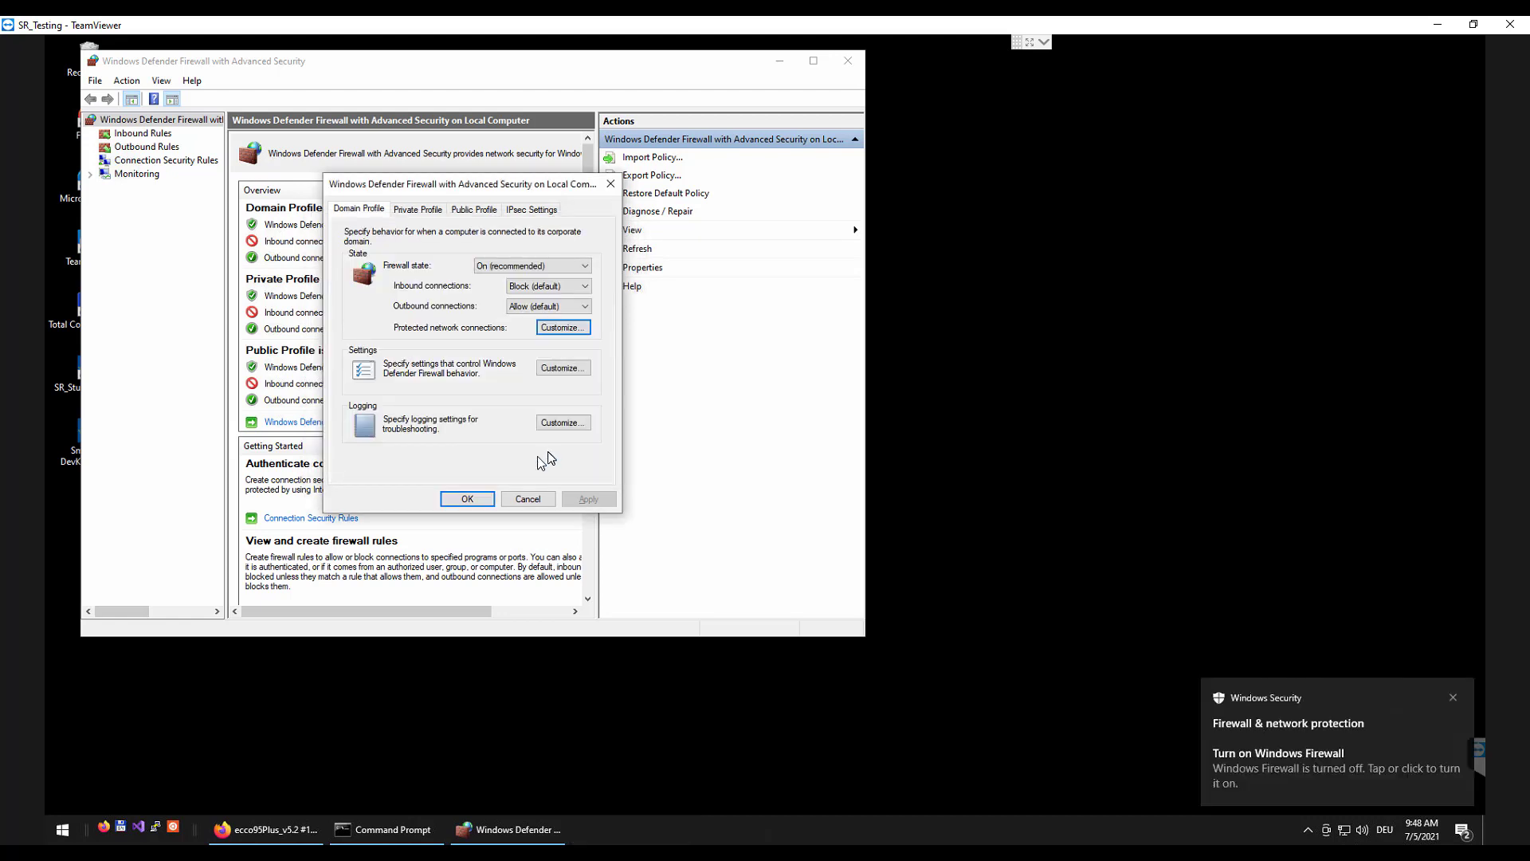
click(466, 501)
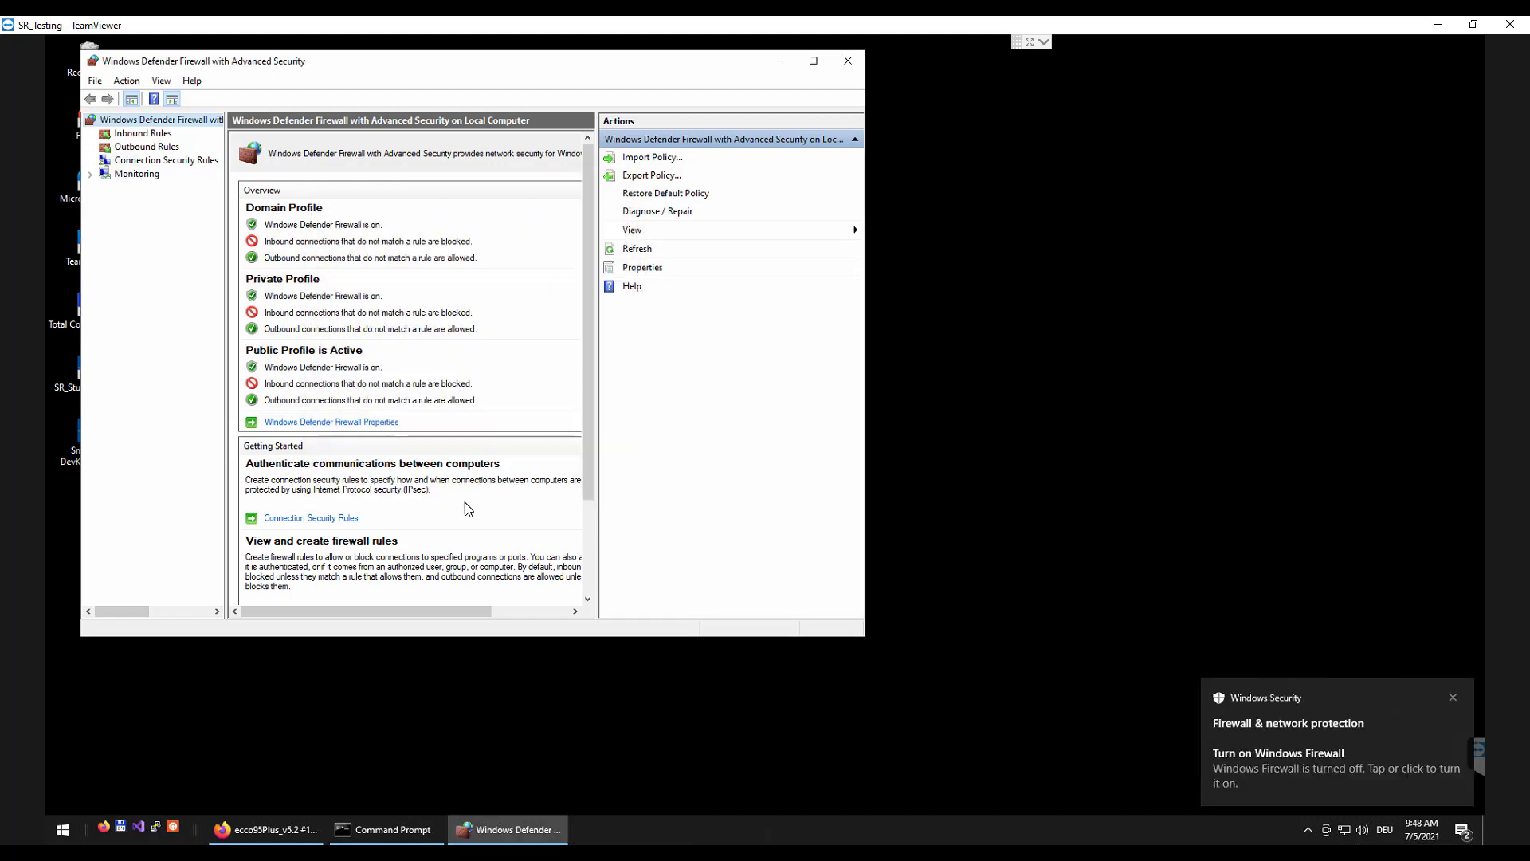
click(848, 64)
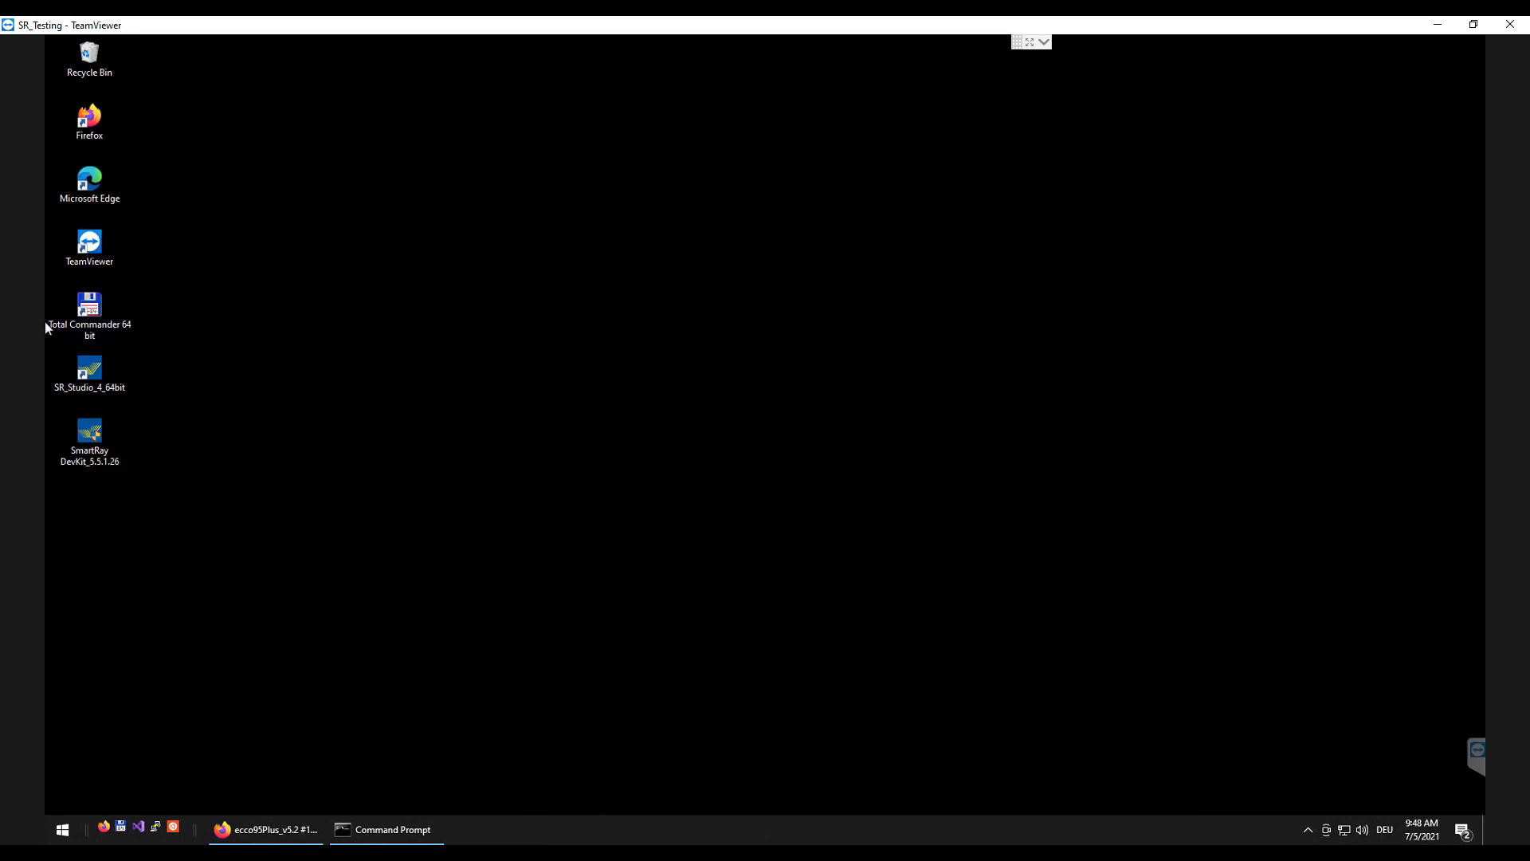
- Open the firewall's allowed apps list, enable changes, and start allowing another app
click(77, 829)
text(firewall)
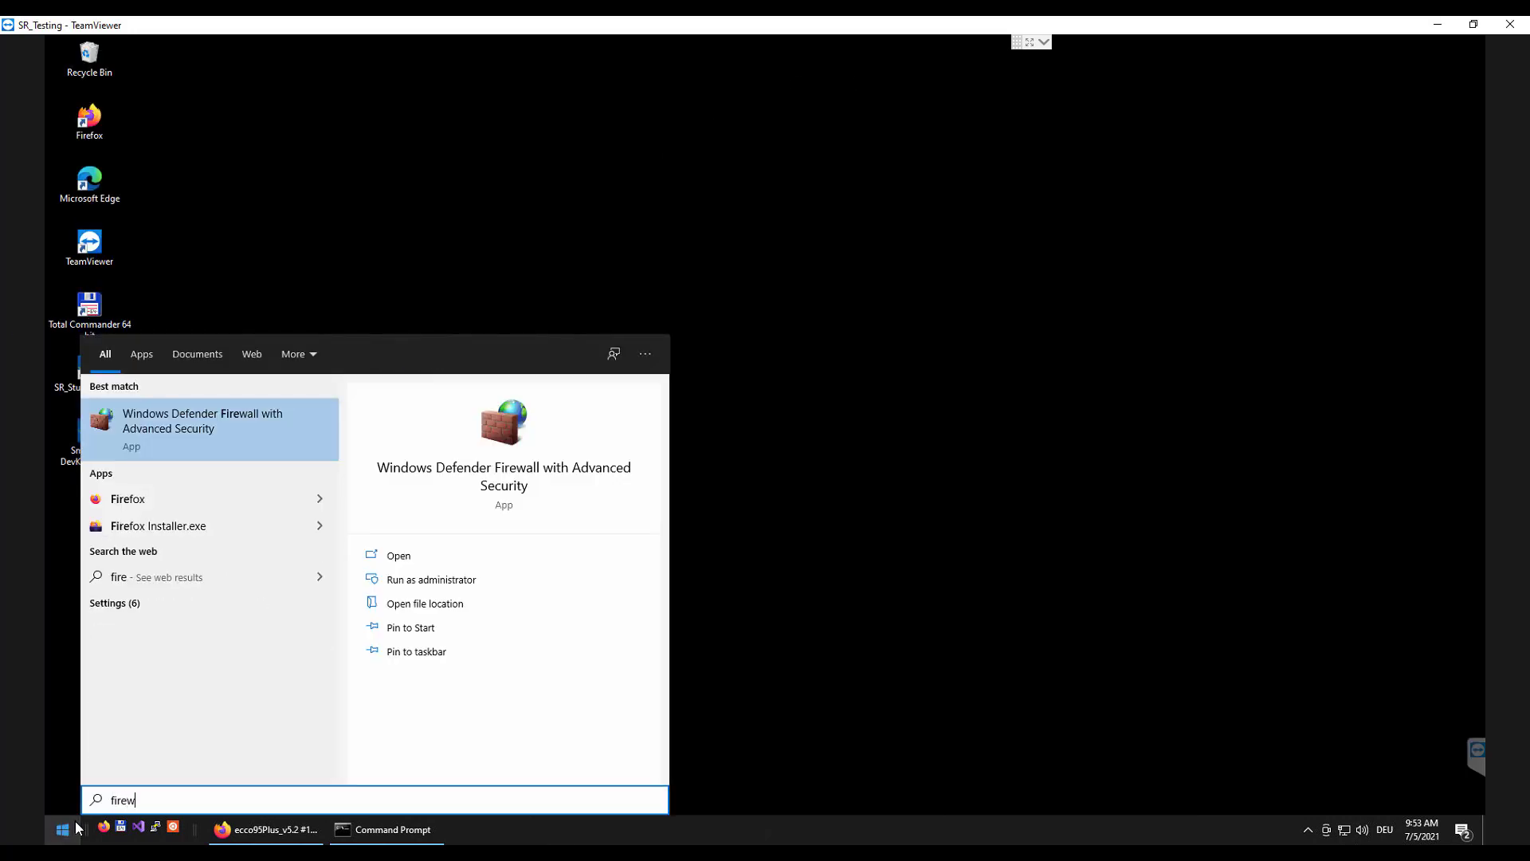
click(185, 531)
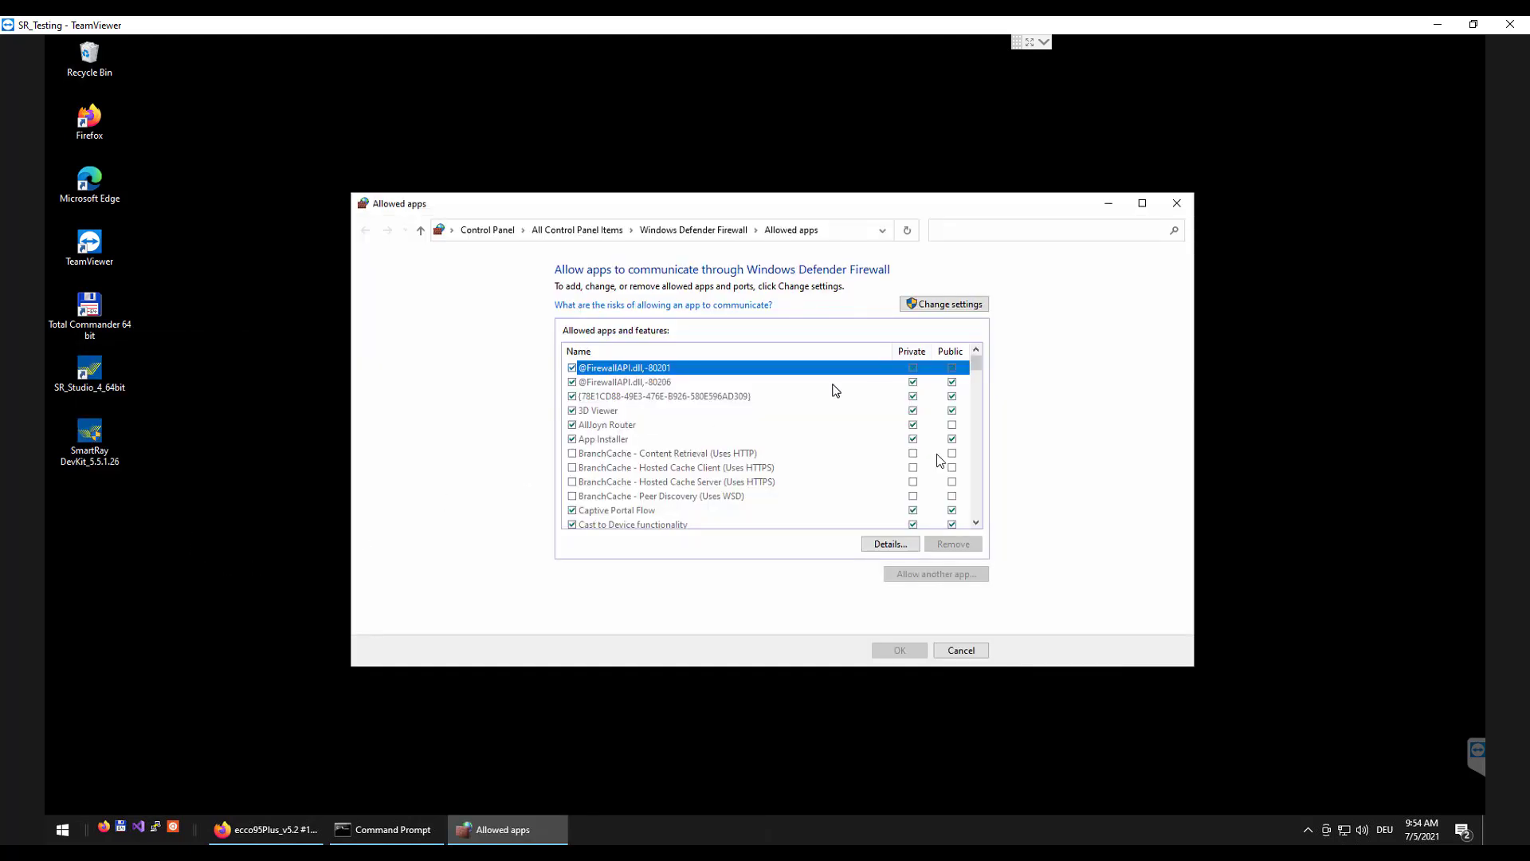
click(951, 304)
click(945, 572)
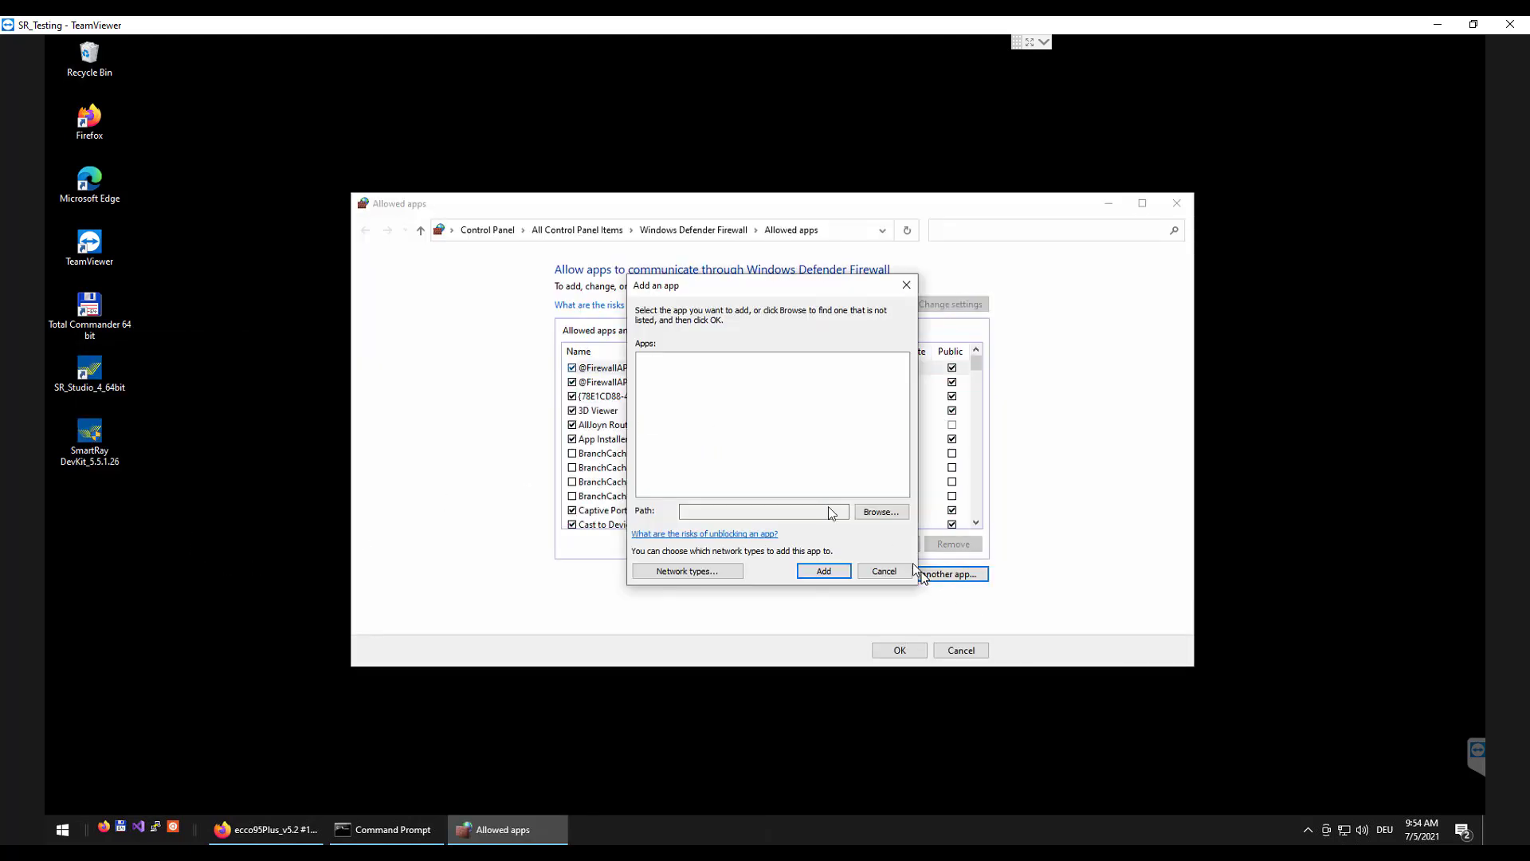
click(881, 512)
- Add the SmartRay Studio 4 program from C:\SmartRay\SmartRay DevKit\SR_Studio_4 and save
double_click(857, 608)
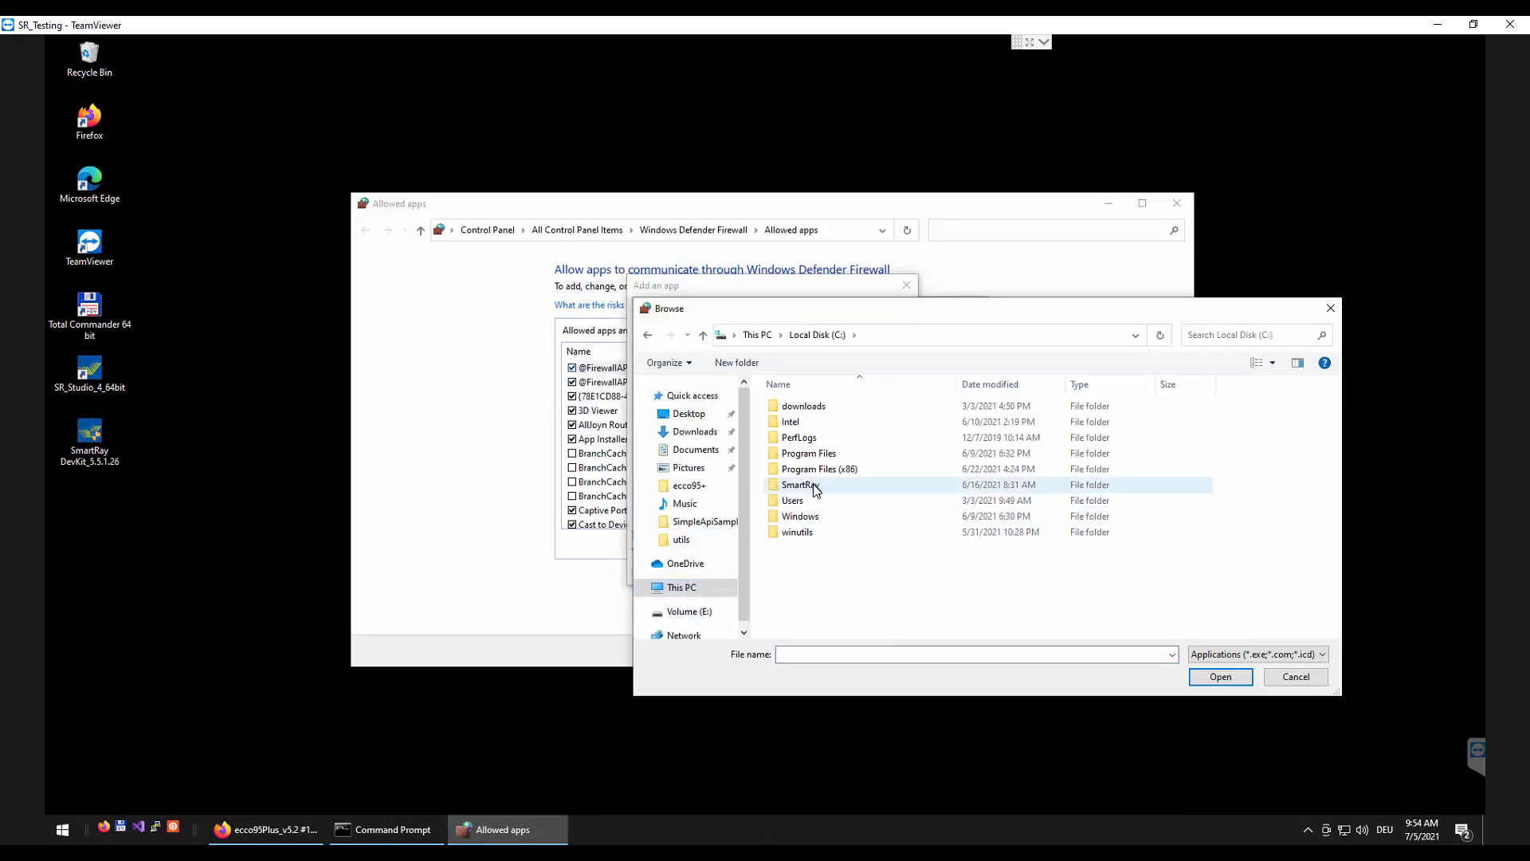
double_click(810, 486)
double_click(817, 408)
click(808, 440)
double_click(808, 440)
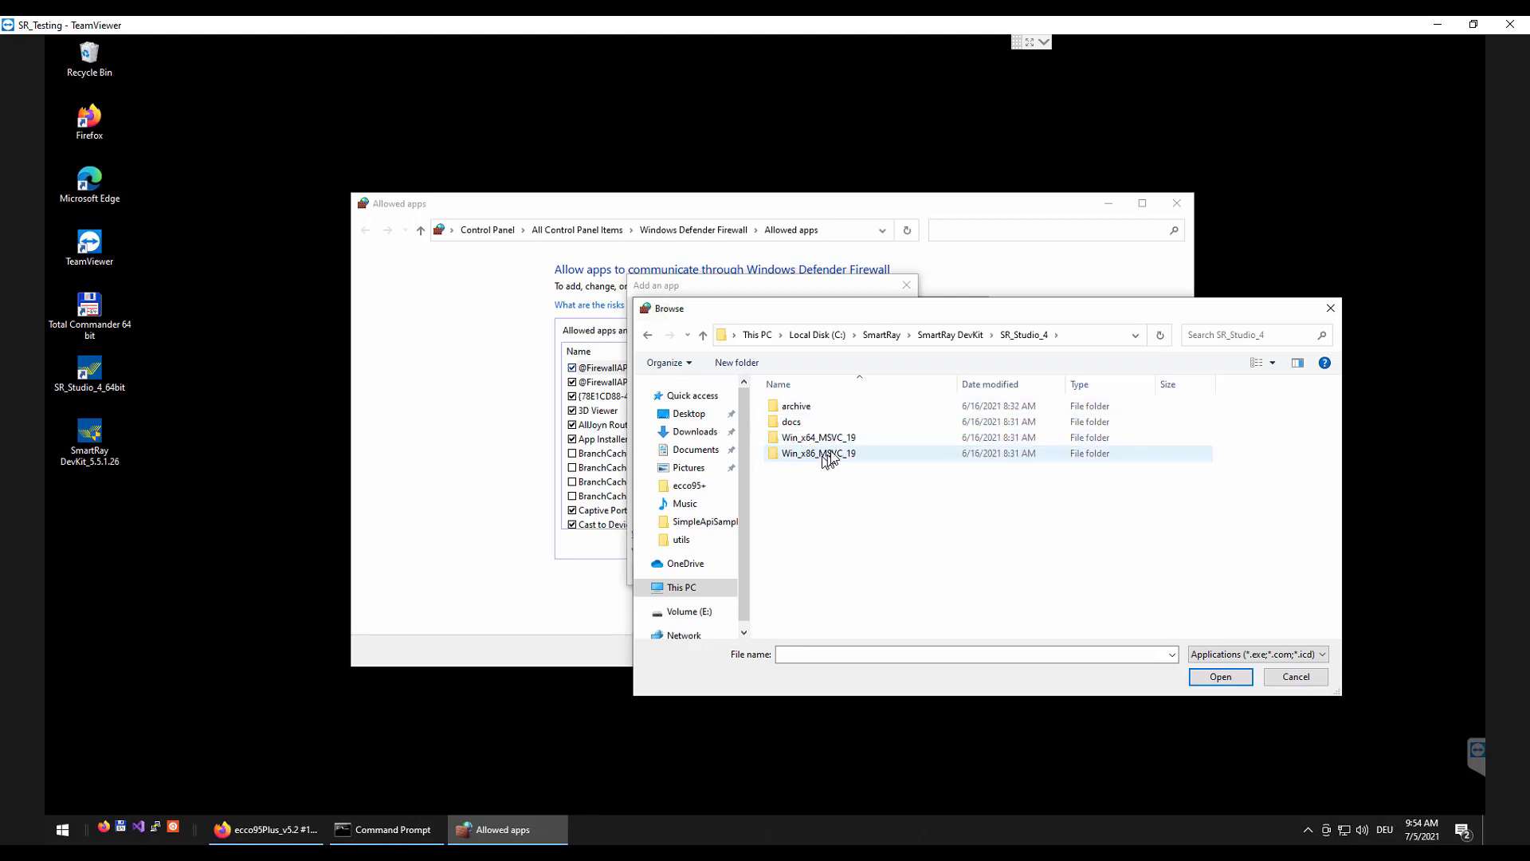
double_click(821, 438)
click(815, 454)
click(1202, 677)
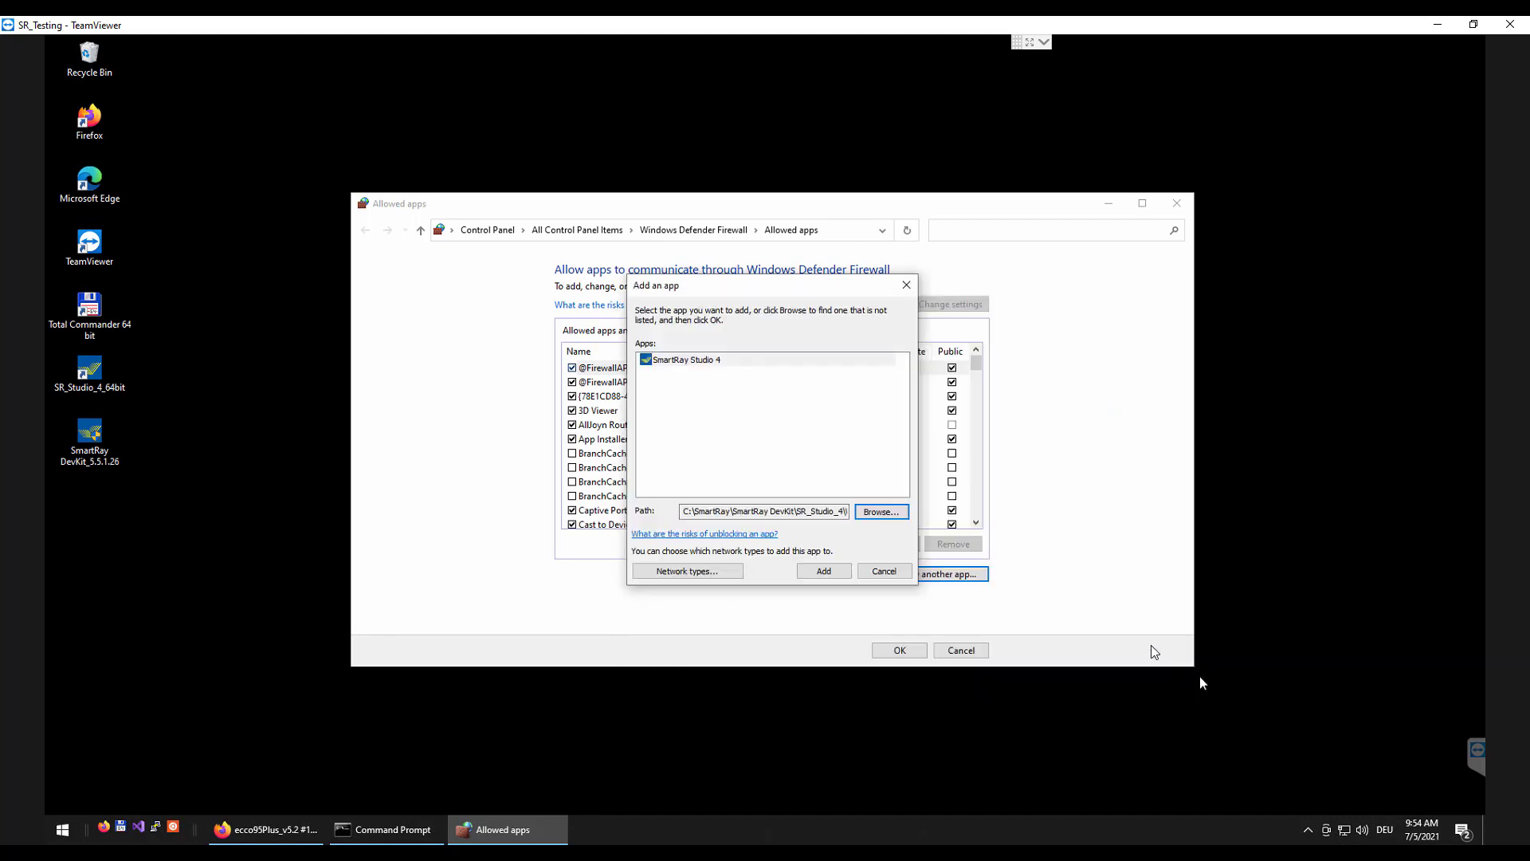
click(823, 571)
click(902, 650)
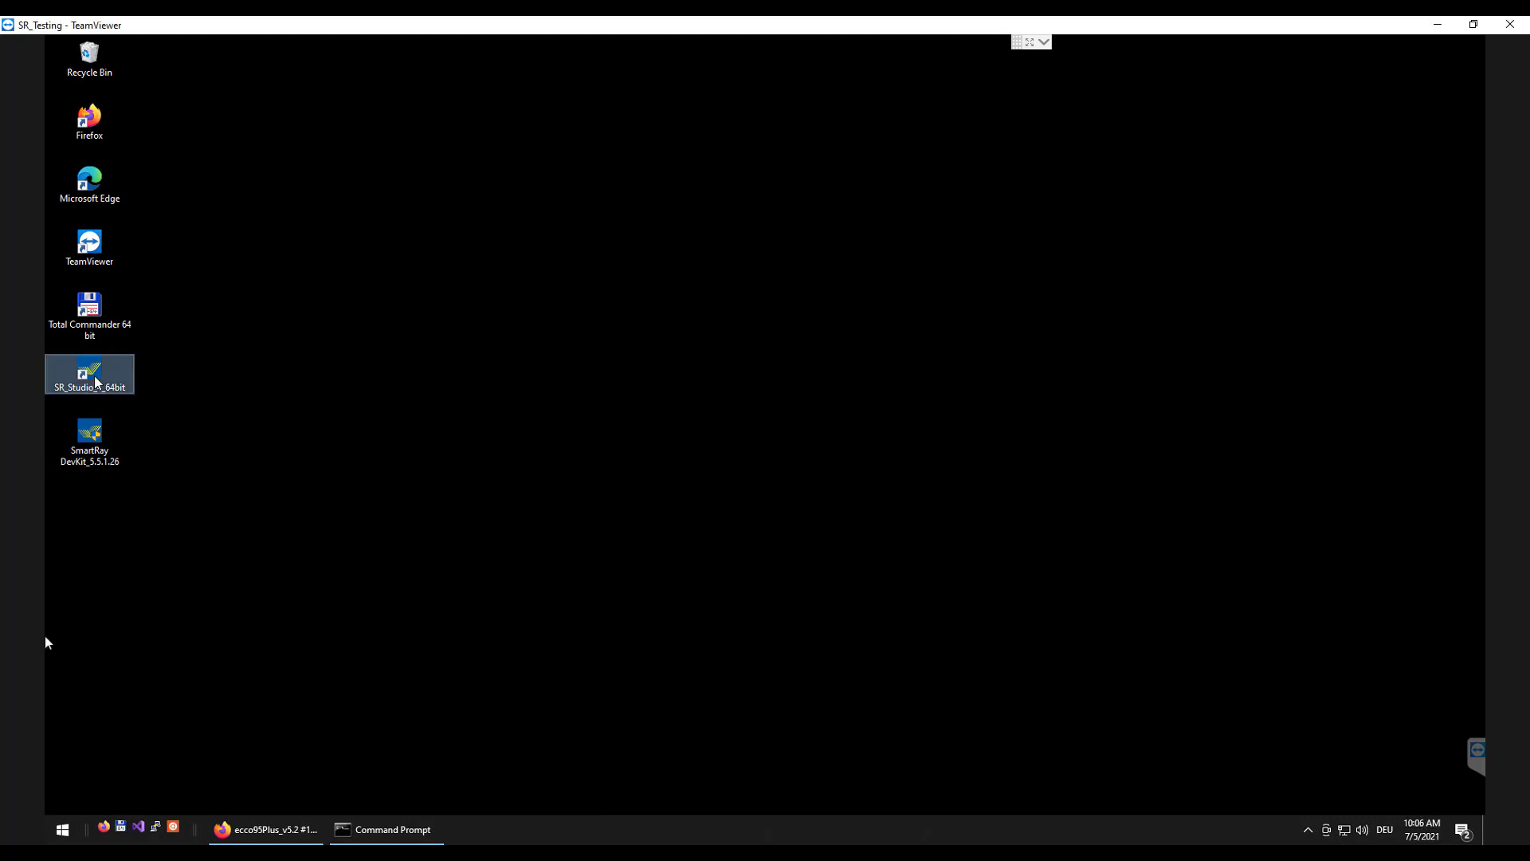
- Launch SmartRay Studio 4, connect to the sensor at 192.168.178.200, and toggle the live image
double_click(96, 381)
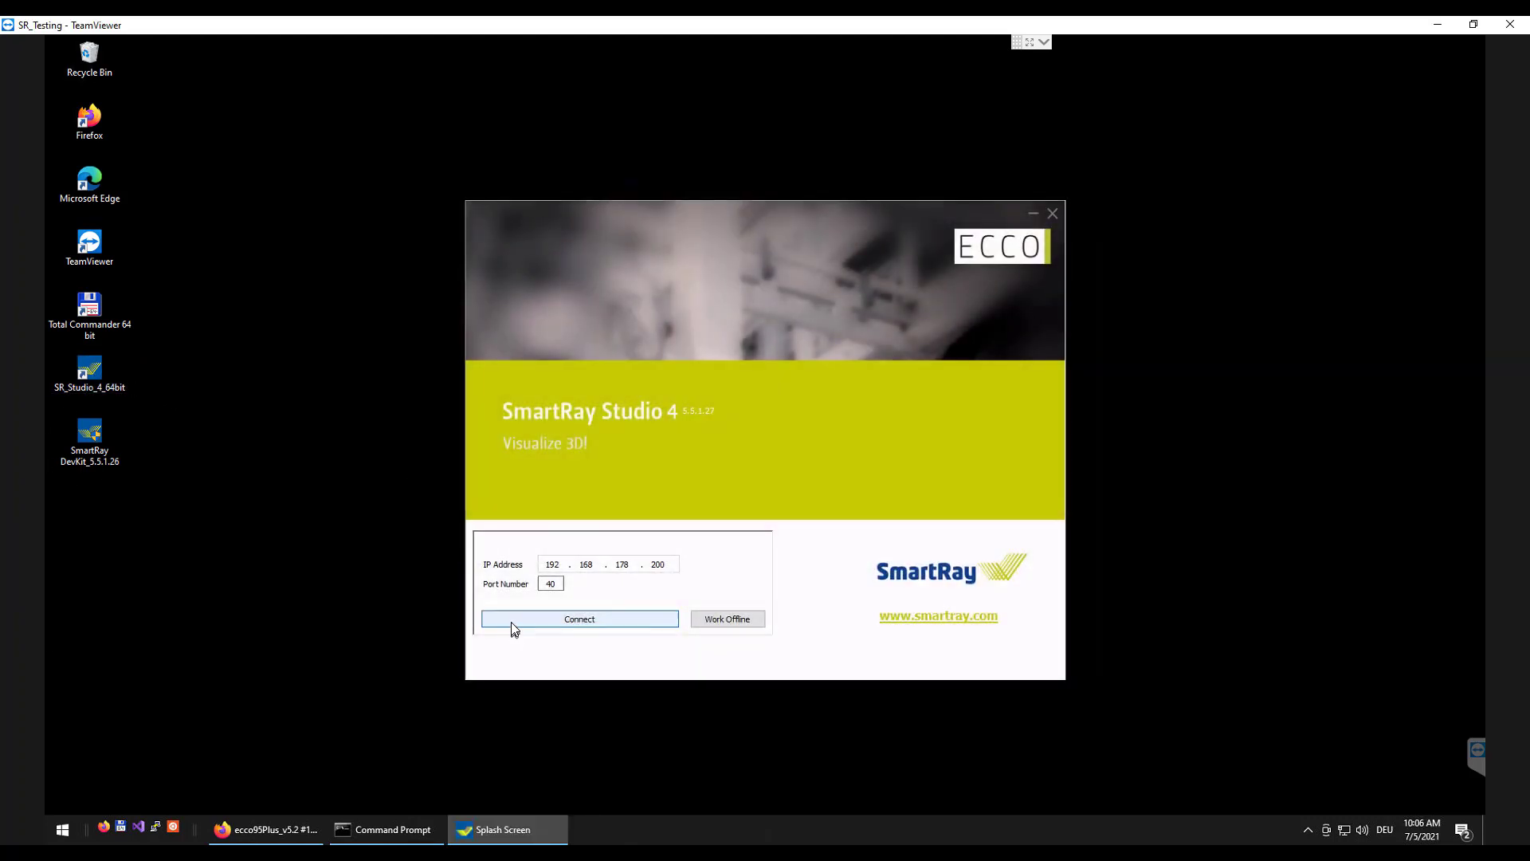
click(512, 624)
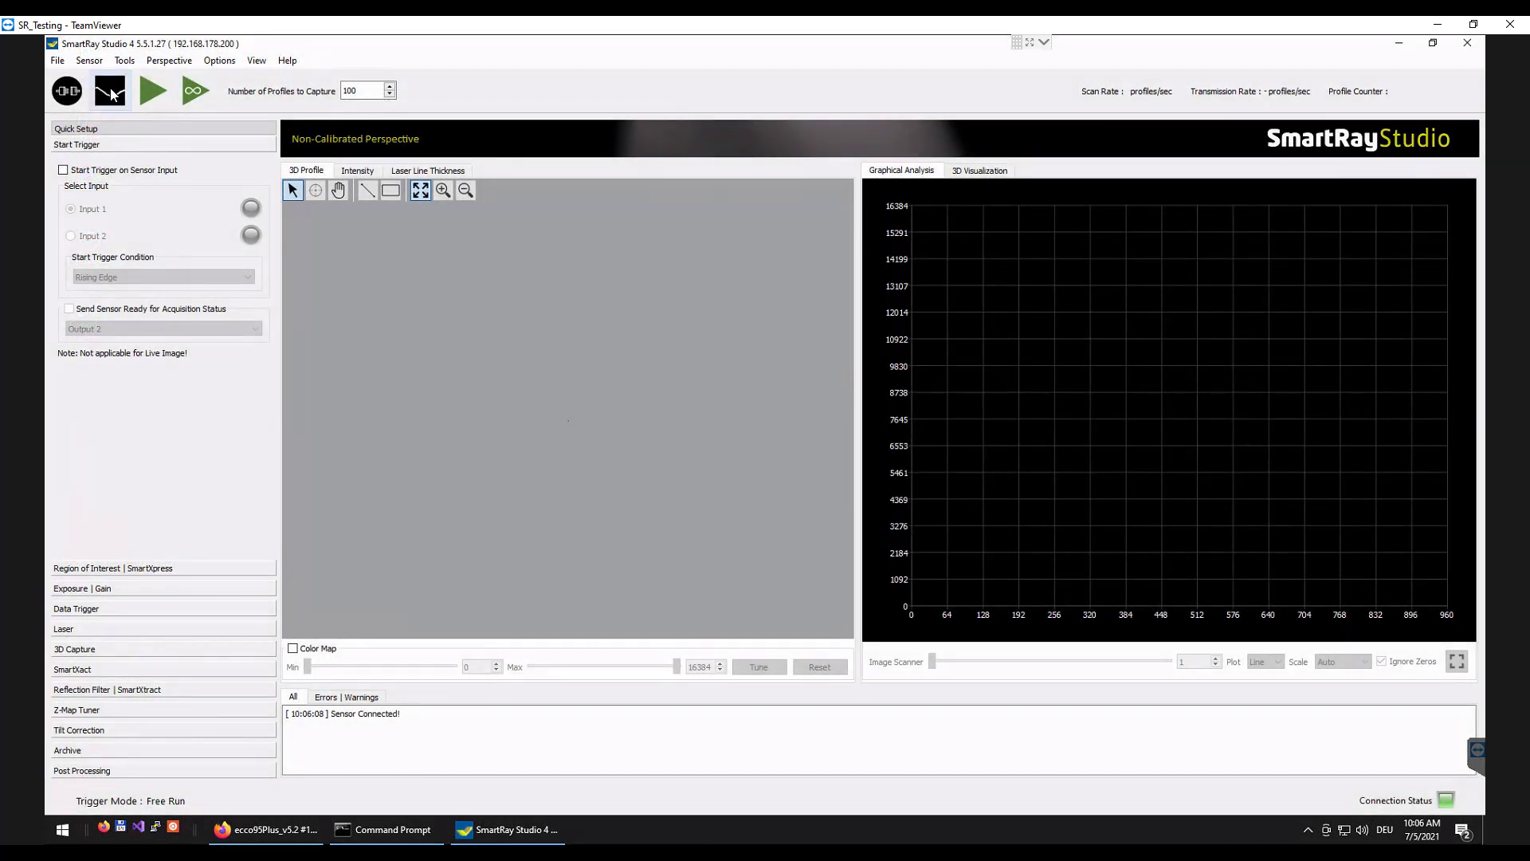
click(113, 95)
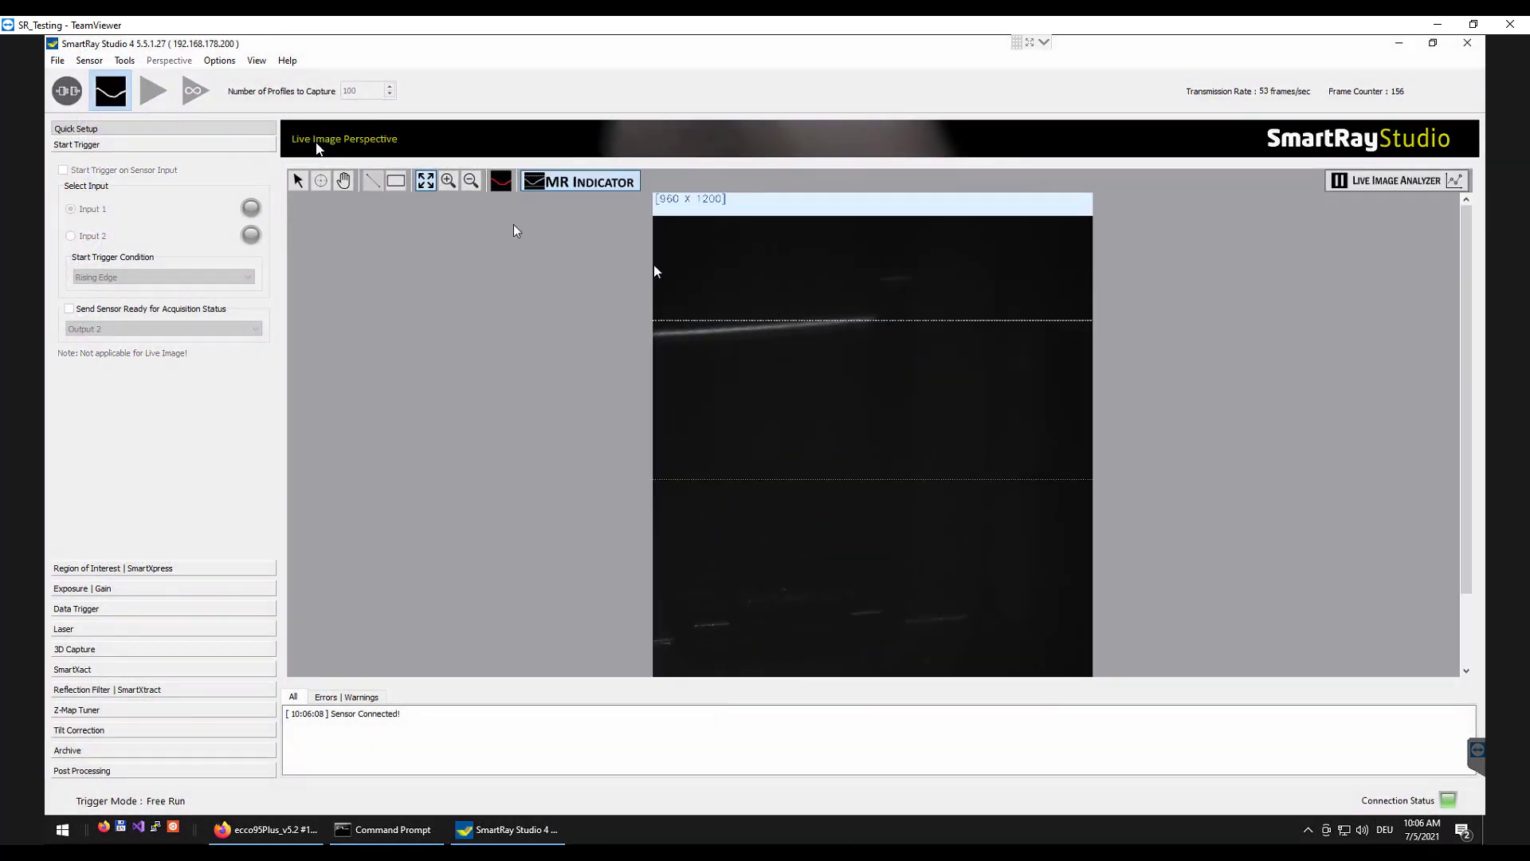
click(116, 96)
- View the sensor's information and version, then close SmartRay Studio 4
click(89, 61)
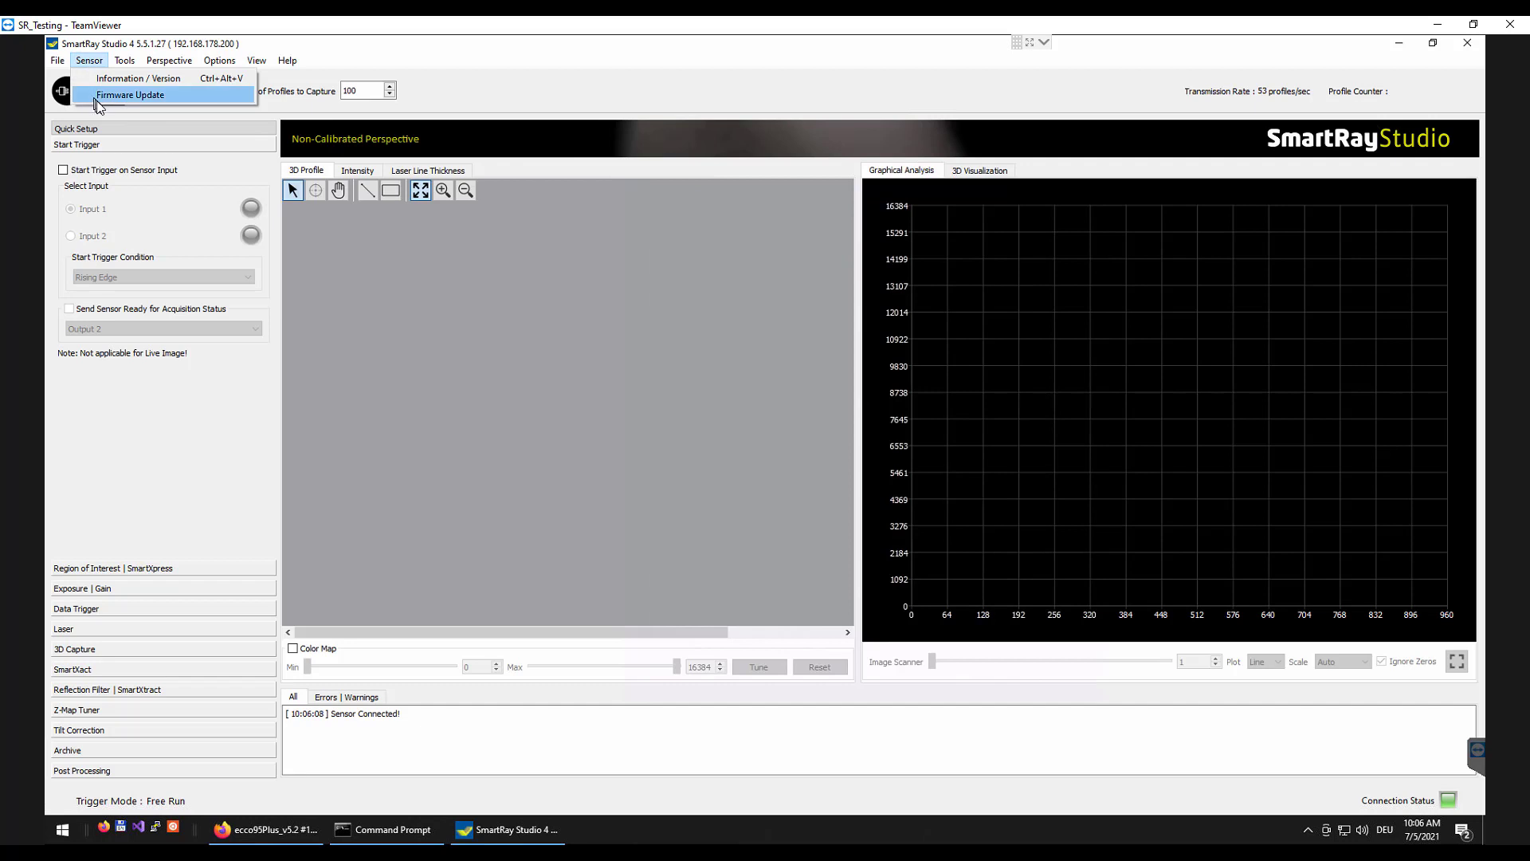
click(115, 80)
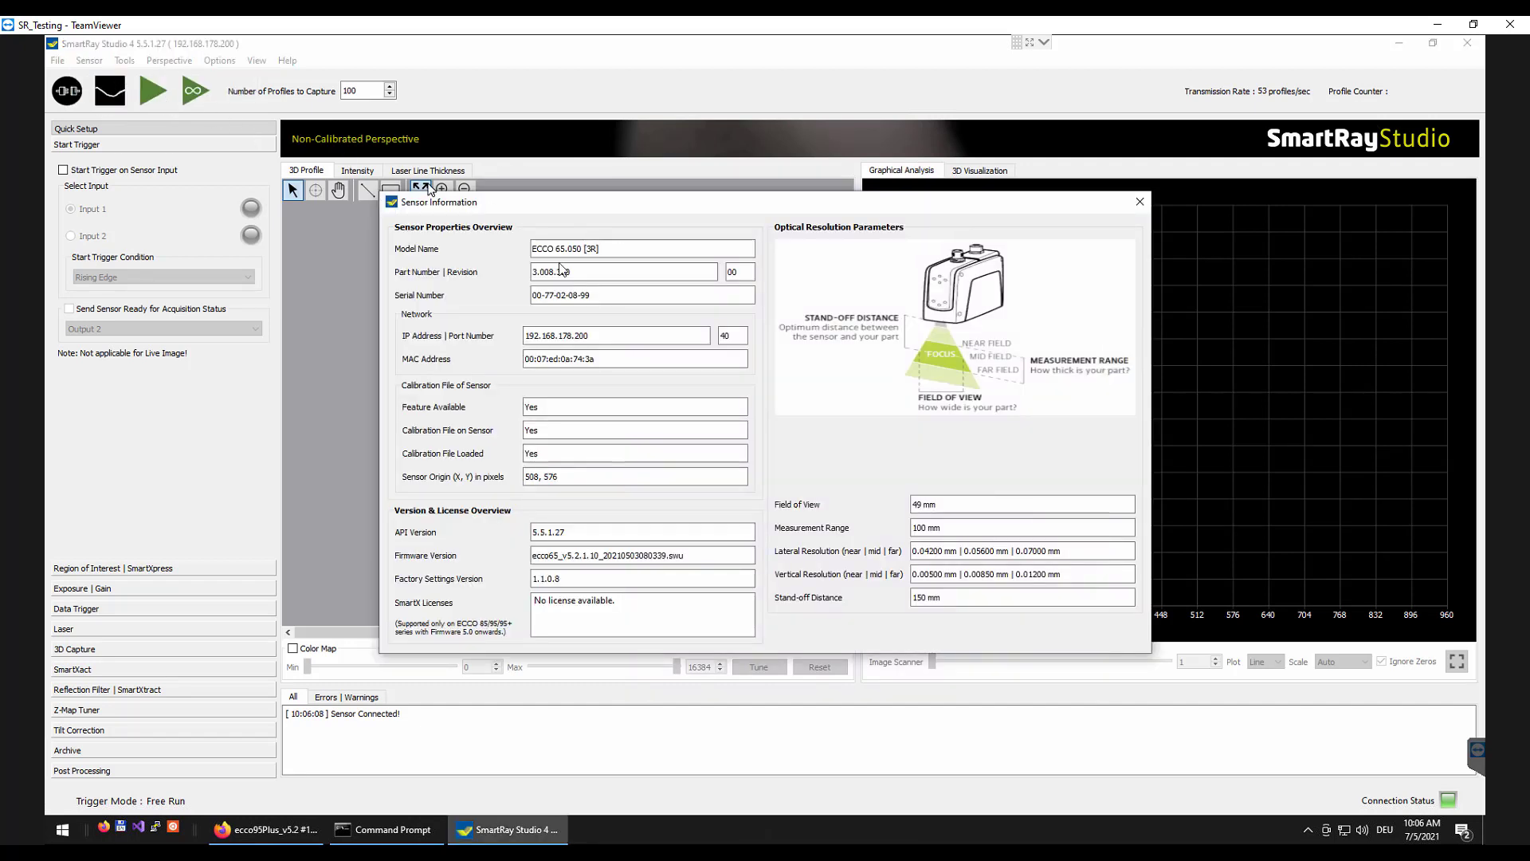
click(1139, 201)
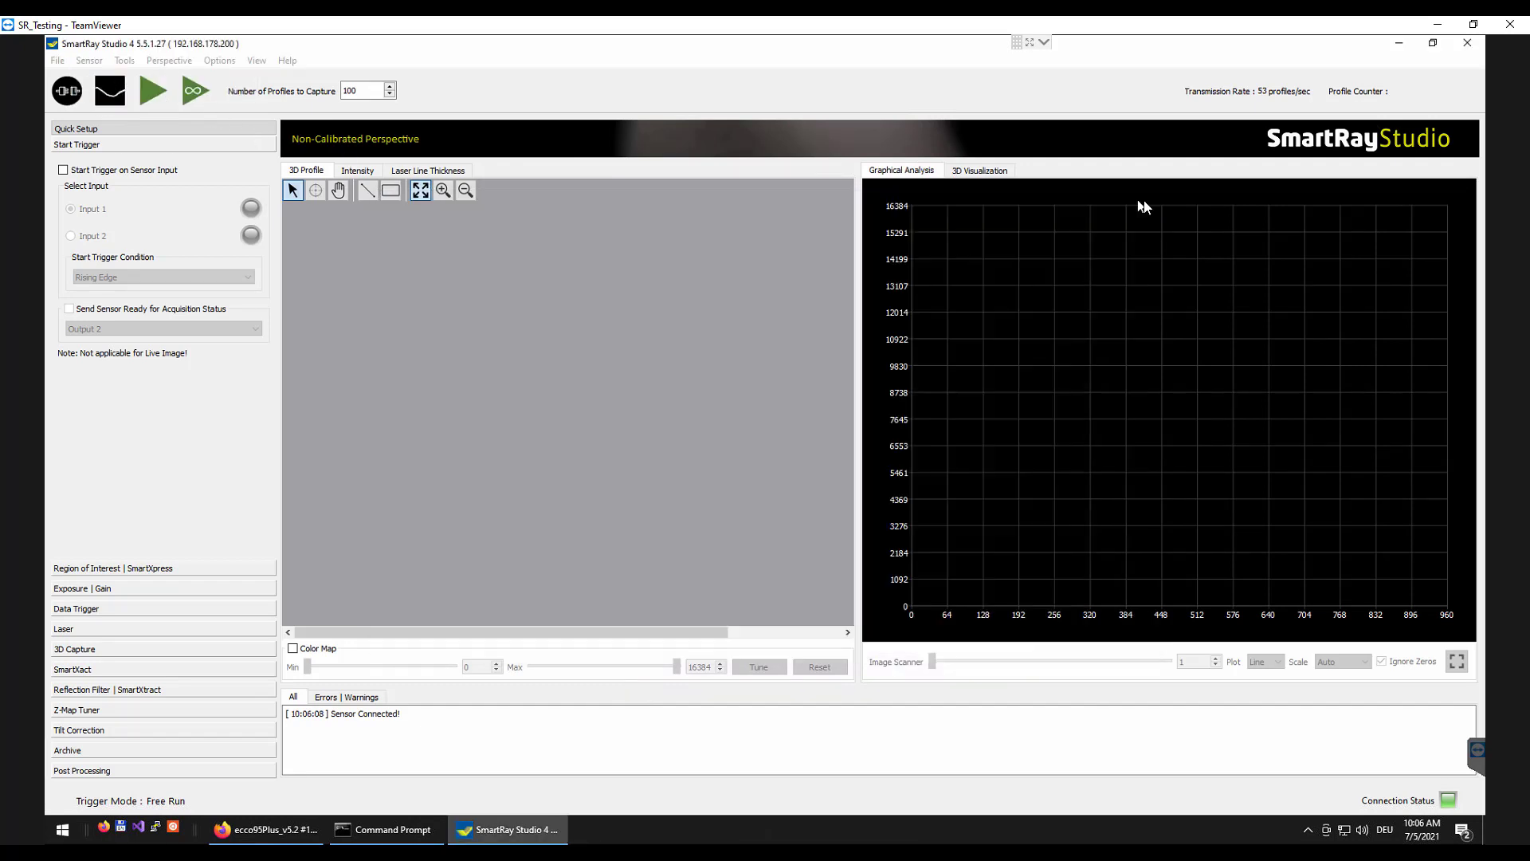
click(1468, 43)
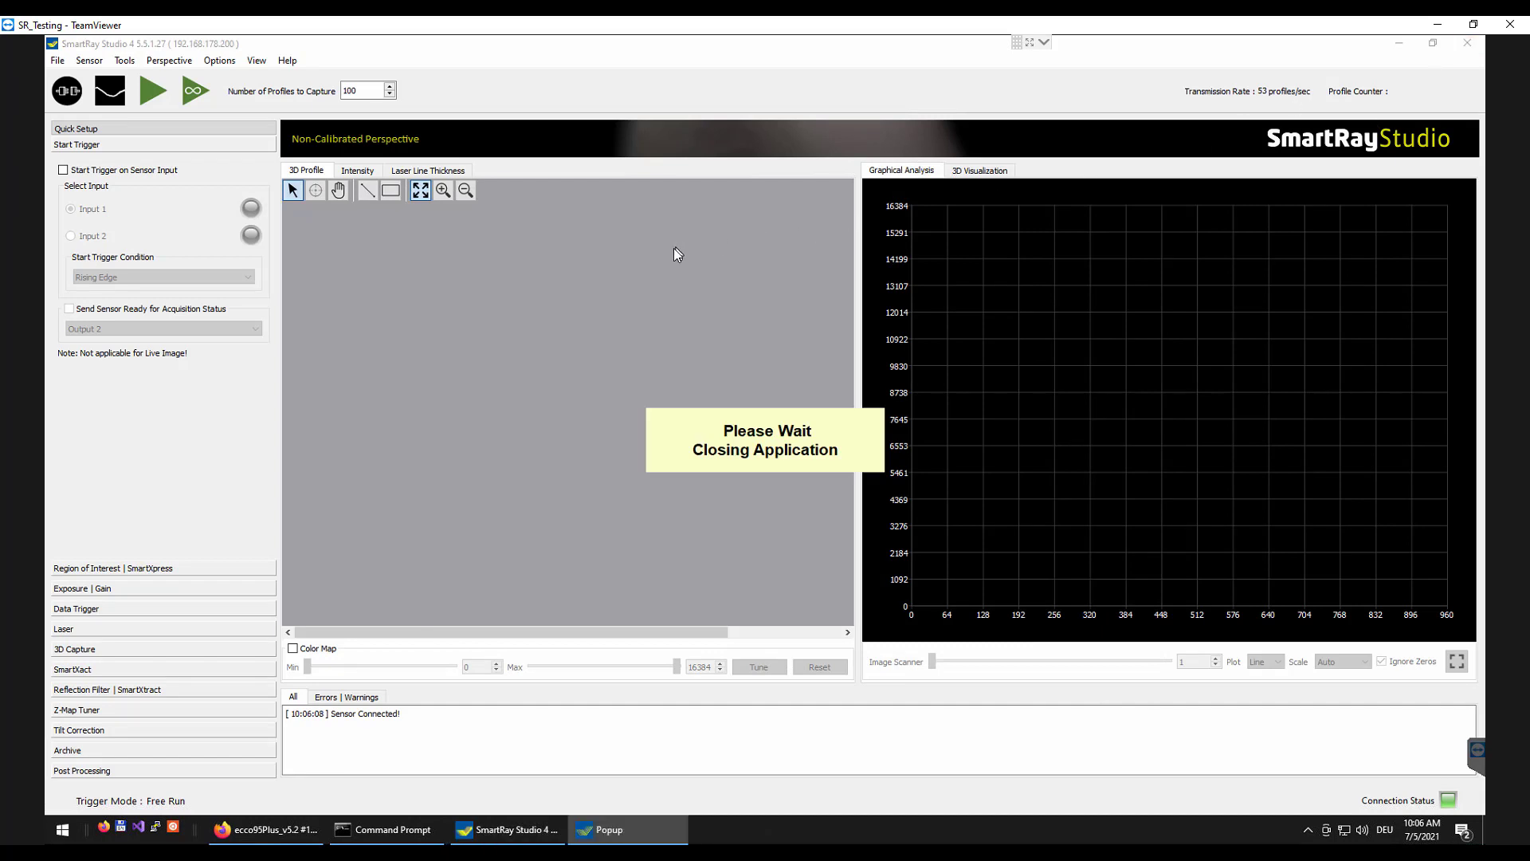